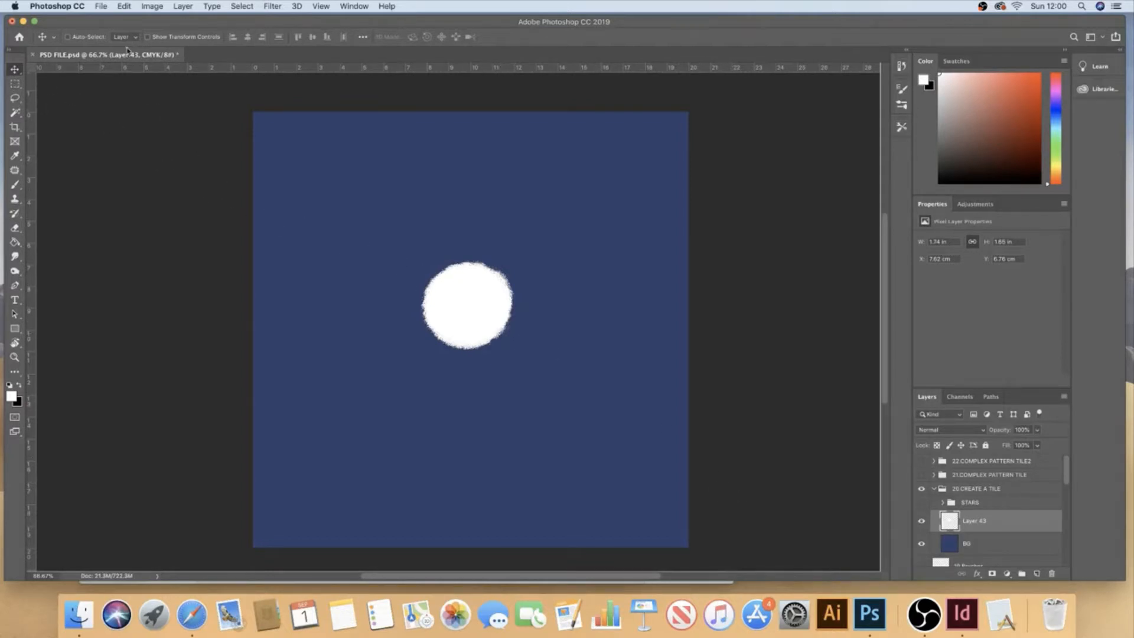
Step: Move the white dot so it overhangs the tile's upper-left corner, and duplicate its layer
left_click(75, 39)
left_click_drag(474, 301, 501, 322)
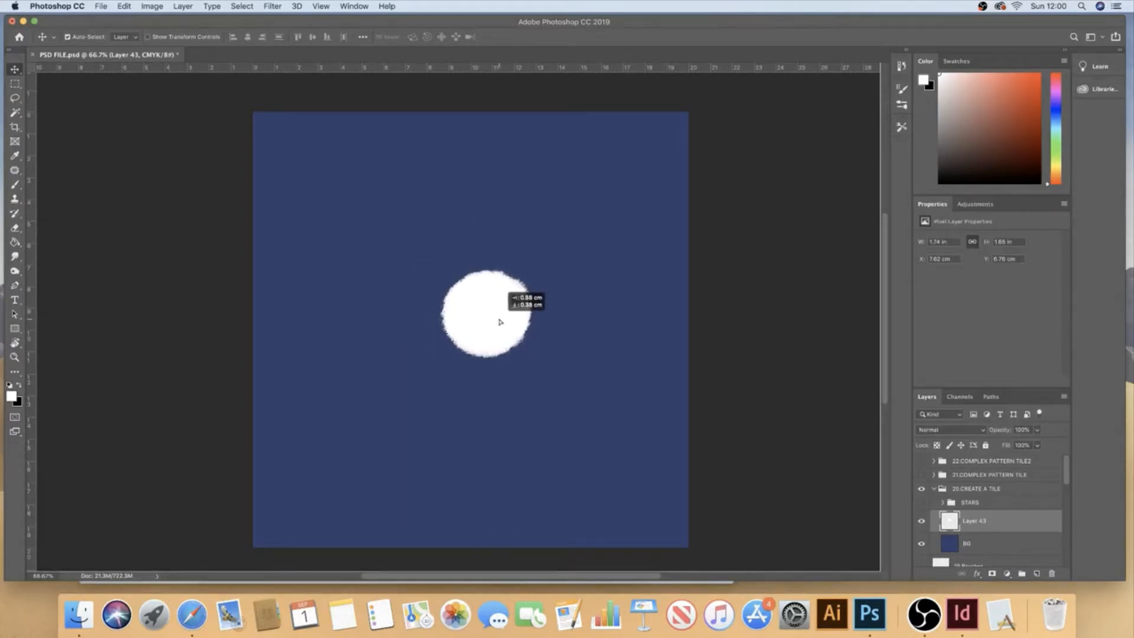
left_click_drag(500, 323, 279, 147)
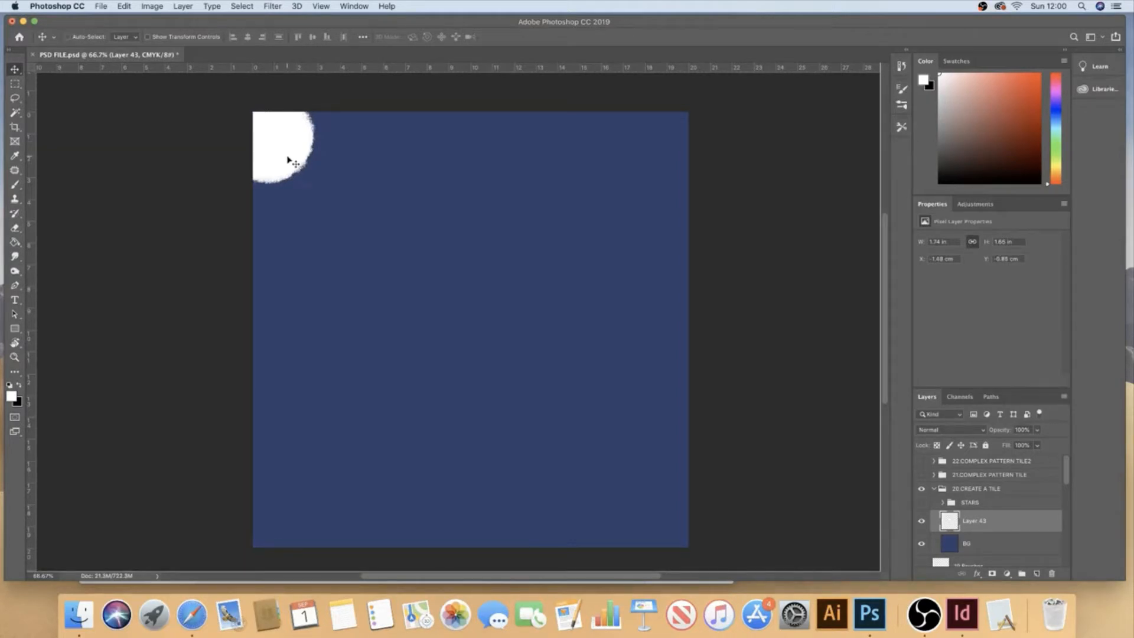
key("super+j")
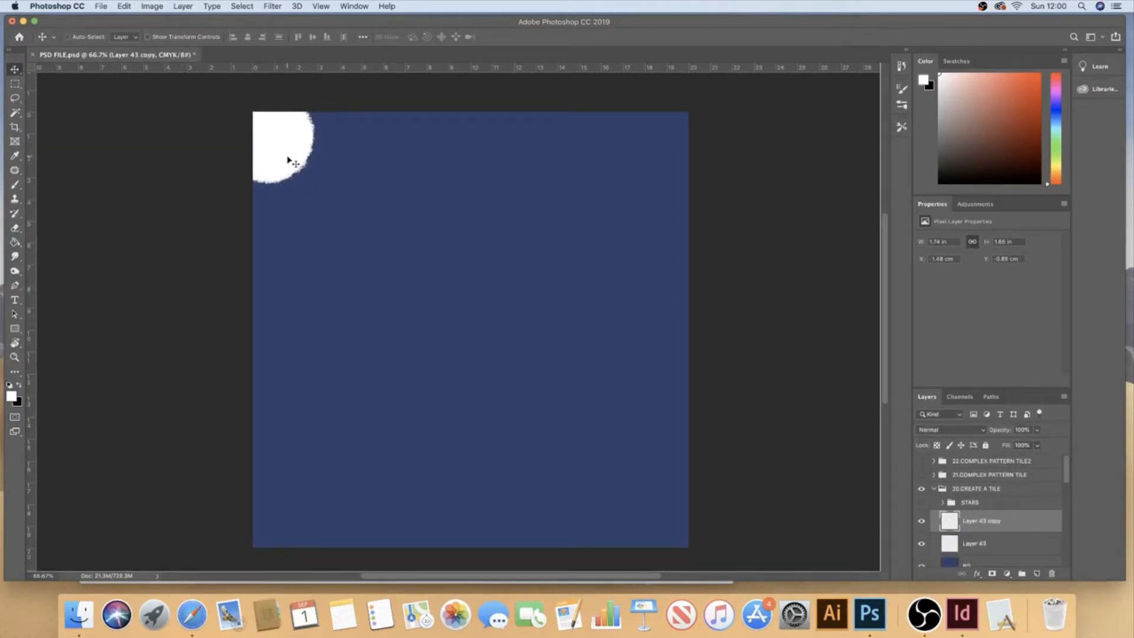
key("super+t")
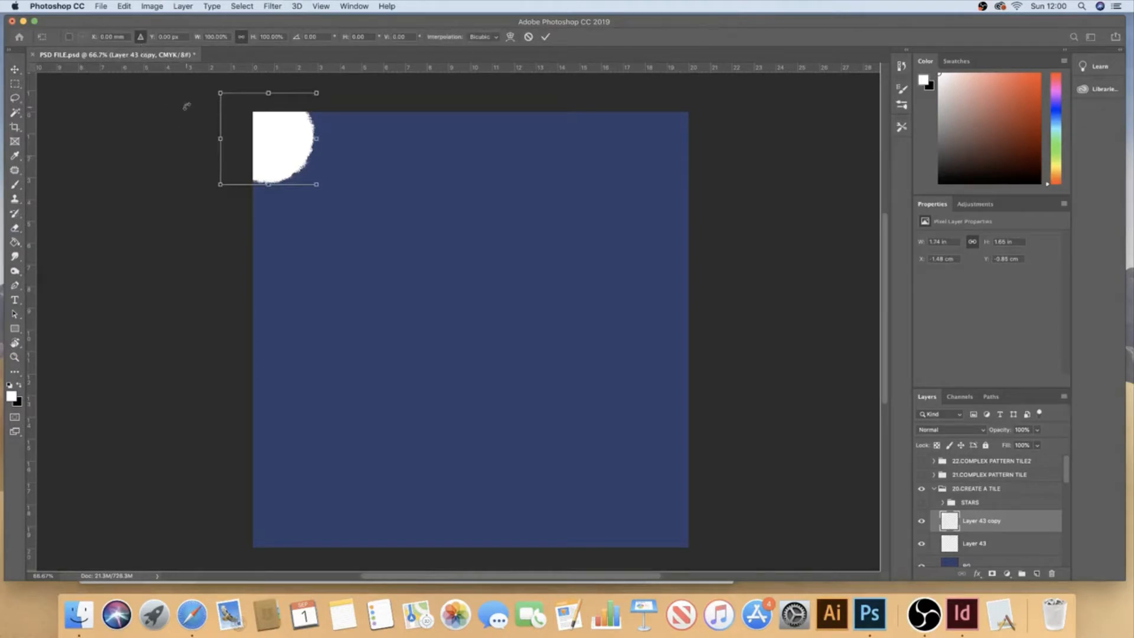
left_click(140, 38)
left_click(140, 38)
left_click(14, 70)
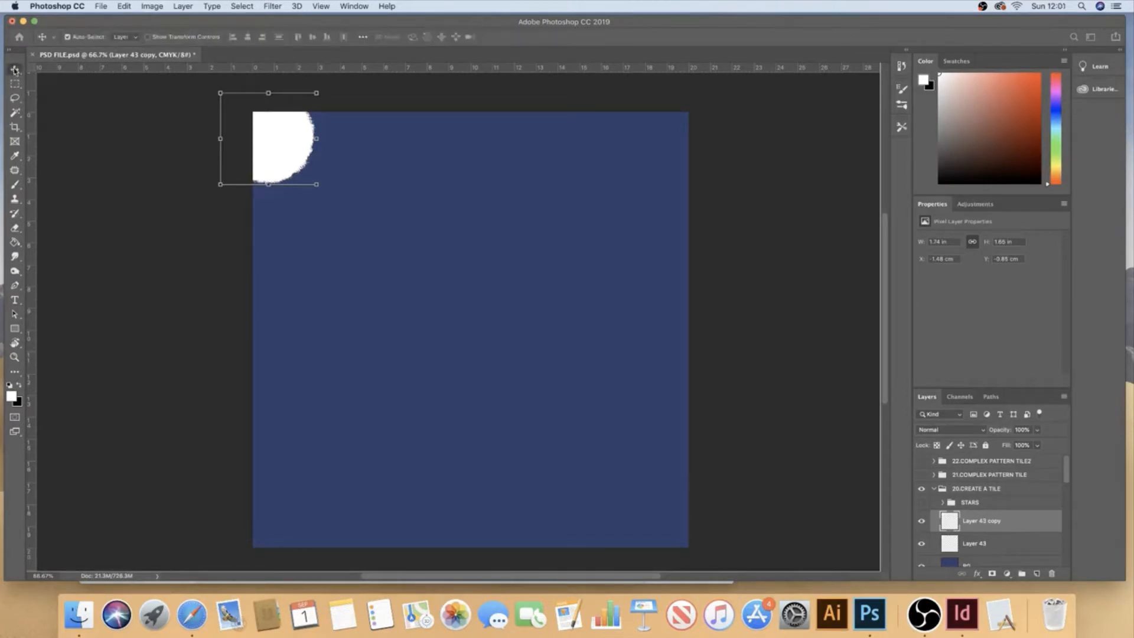
Step: Check the document's canvas width and height without changing them
left_click(144, 6)
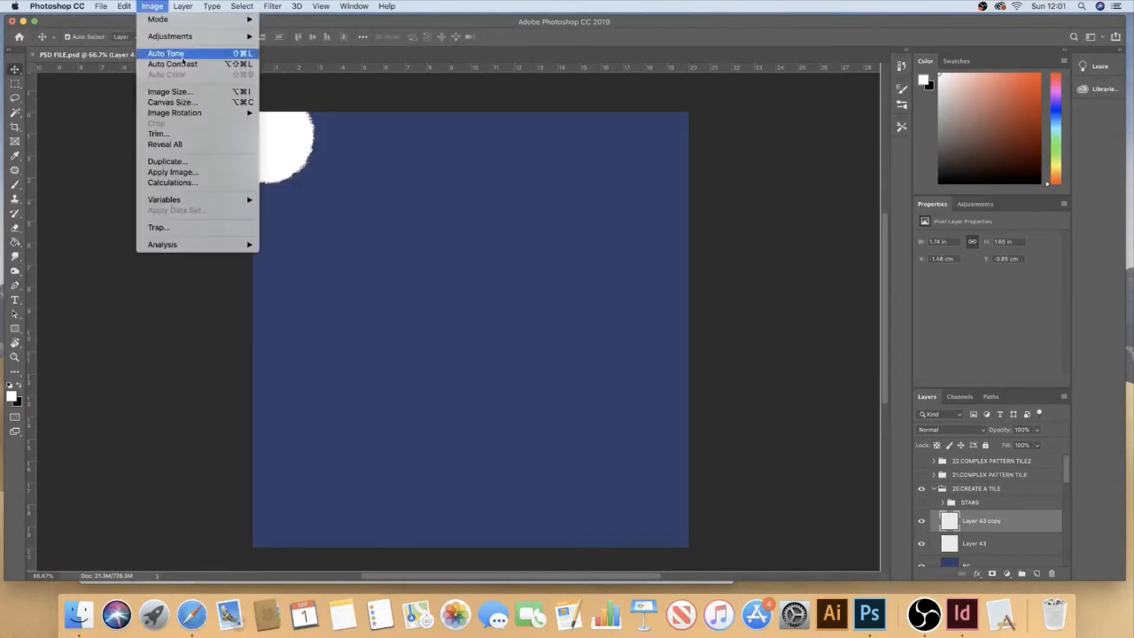
left_click(199, 110)
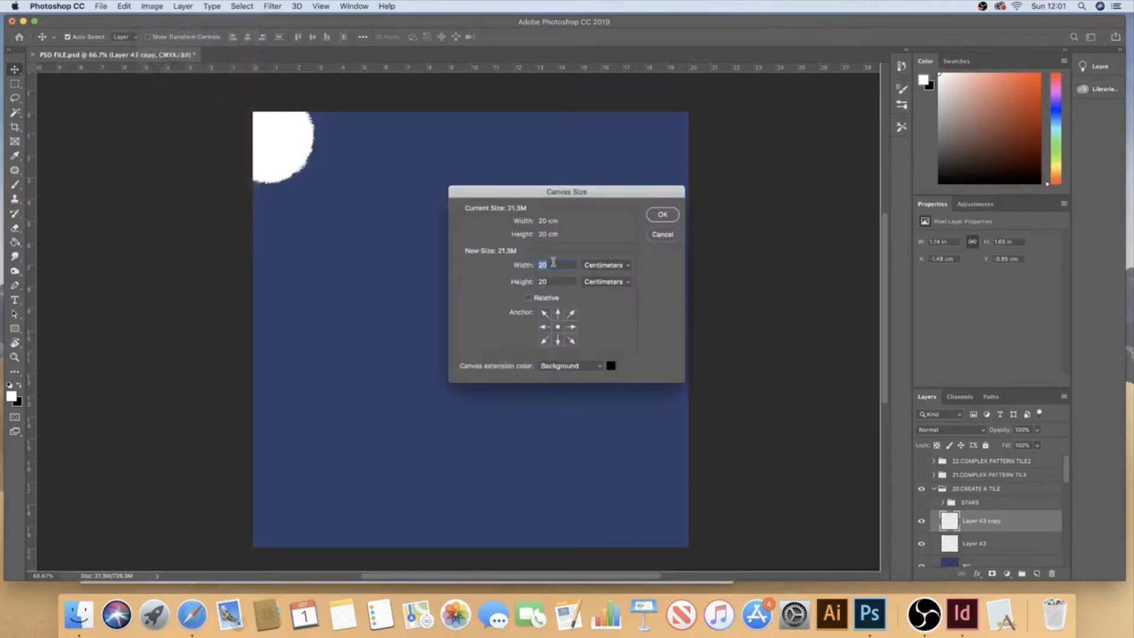
left_click(663, 235)
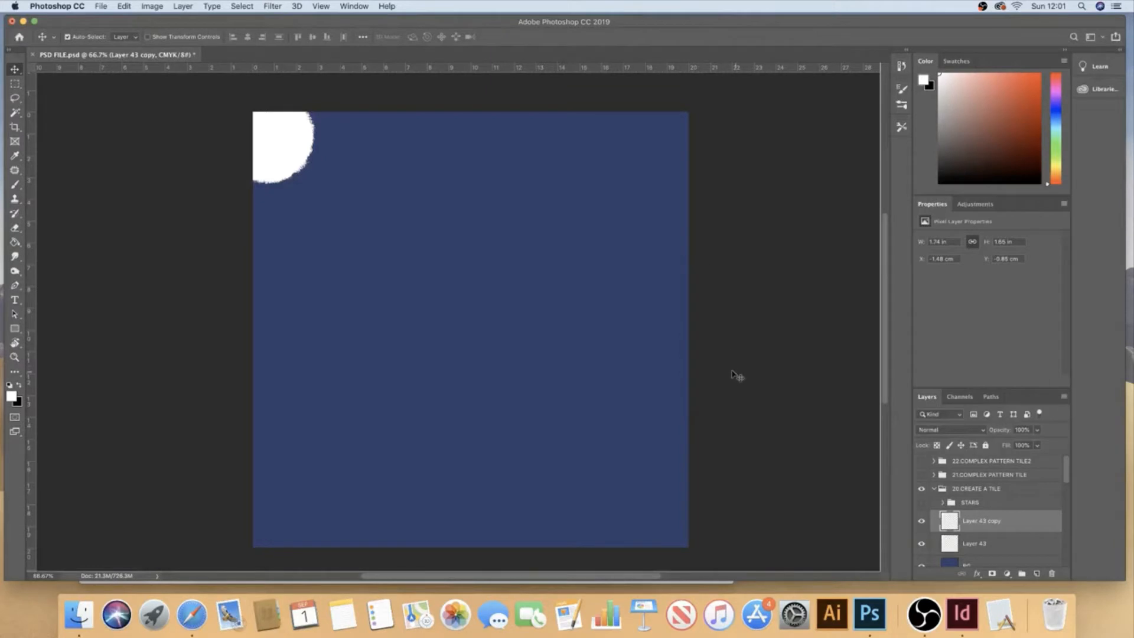
Step: Transform the duplicated dot to shift it 200 mm horizontally, relative to its position, onto the tile's right edge
key("super+t")
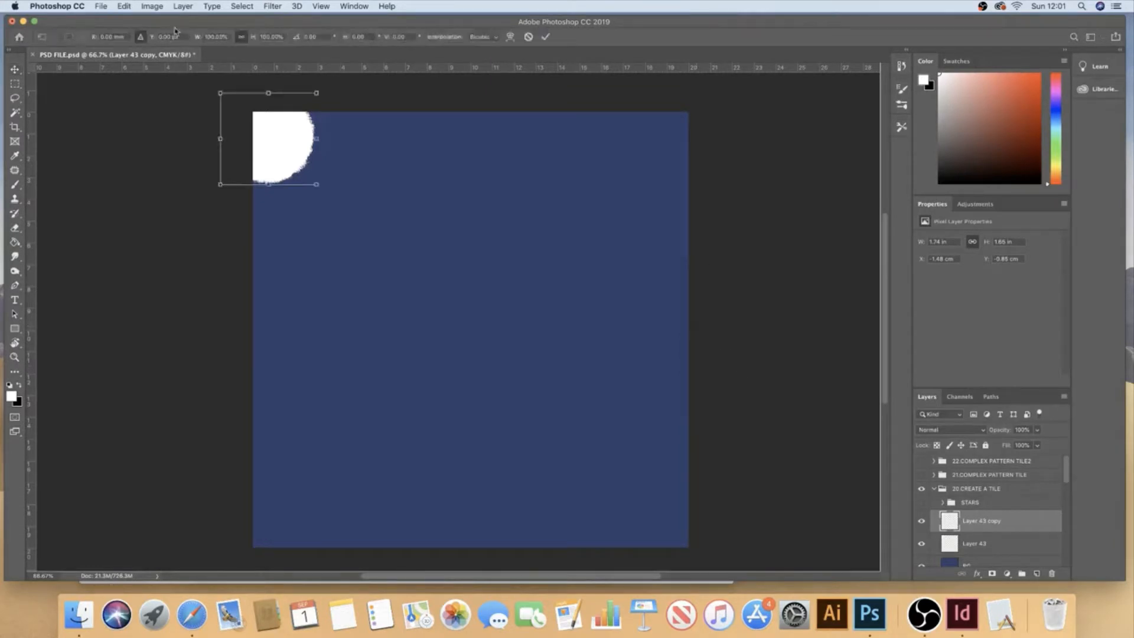
double_click(105, 36)
type("200")
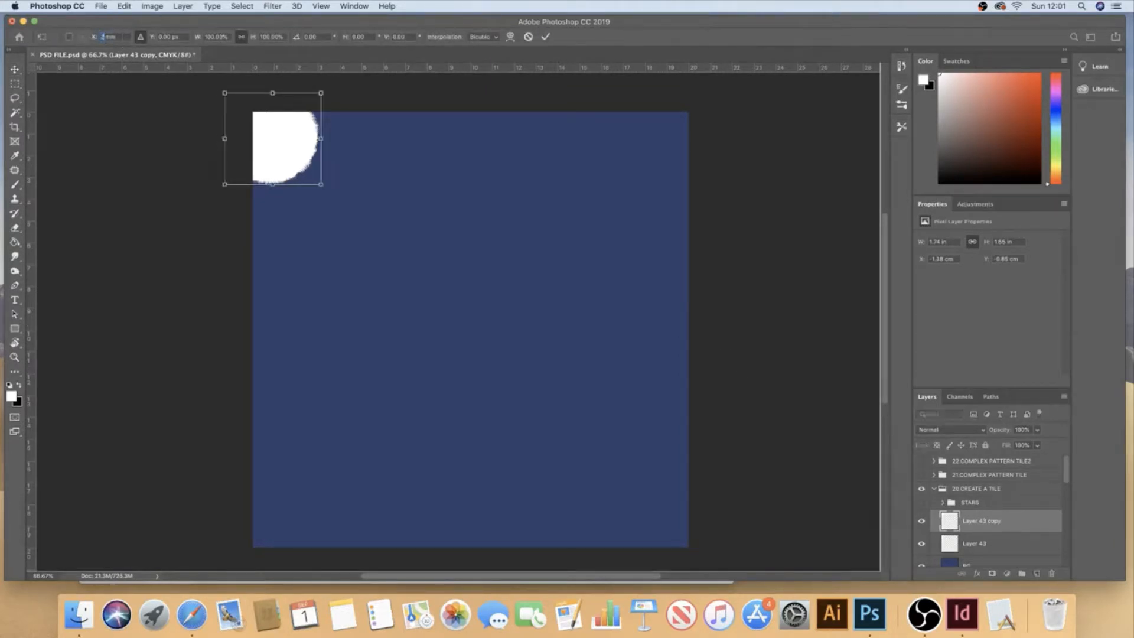
key("Return")
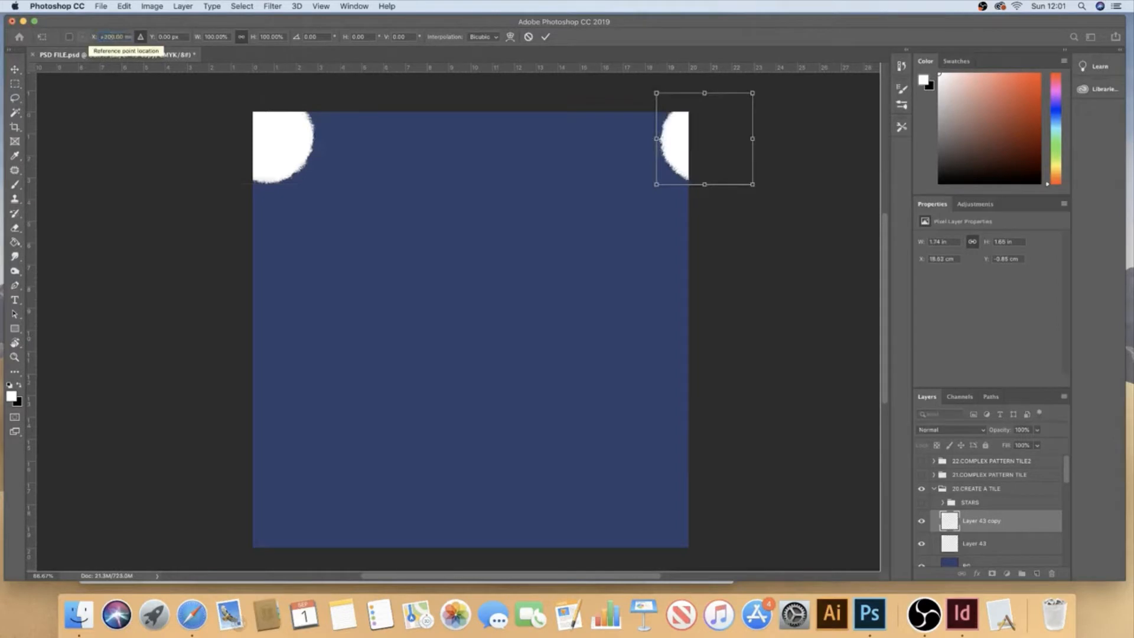
key("Return")
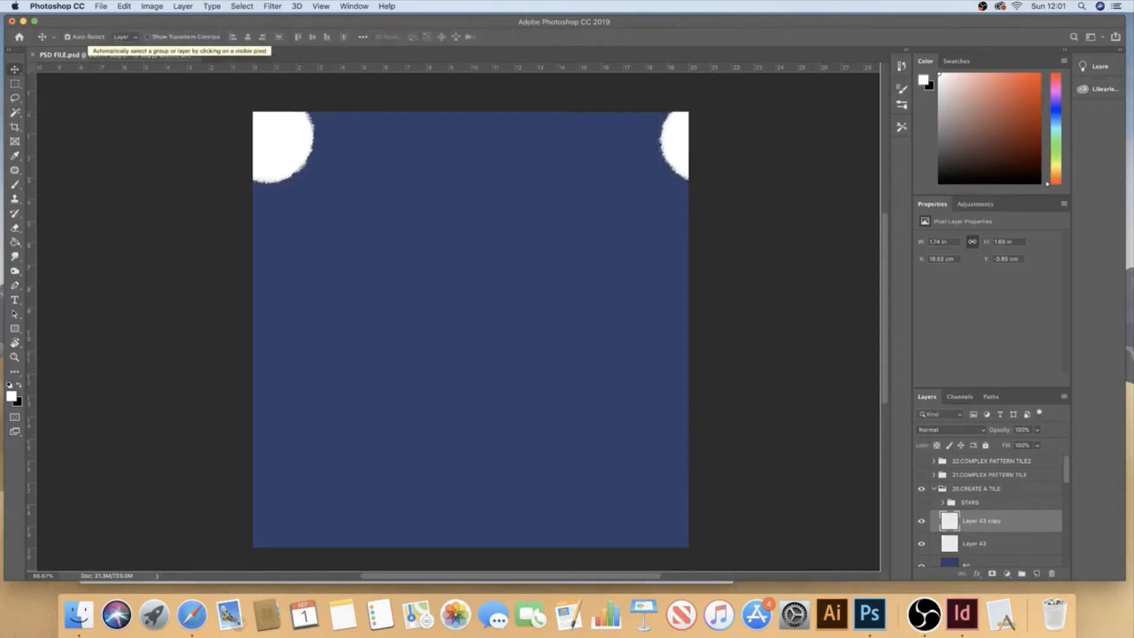
Step: Duplicate both corner dot layers together and shift the copies 200 mm down onto the tile's lower edge
left_click(978, 544, "shift")
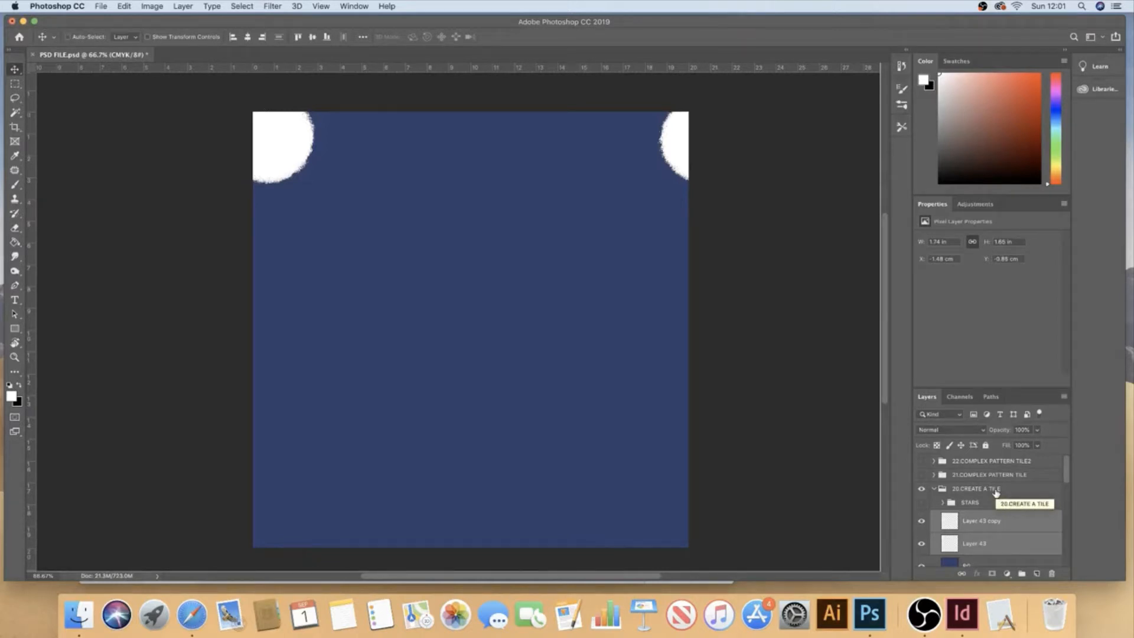
key("super+j")
key("super+t")
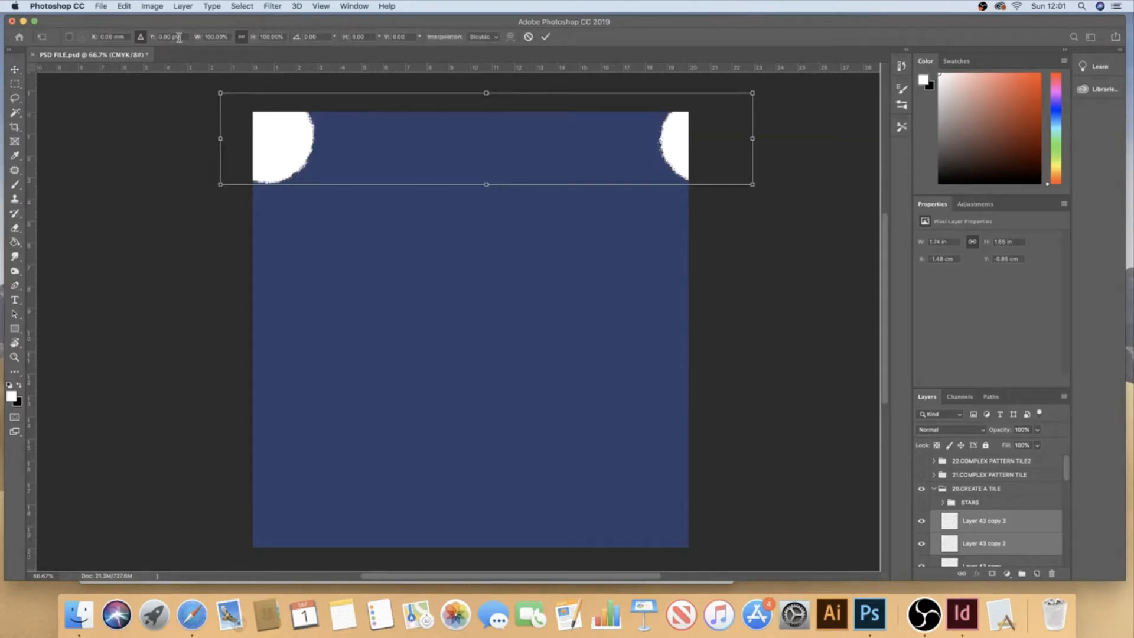
left_click(154, 36)
type("2")
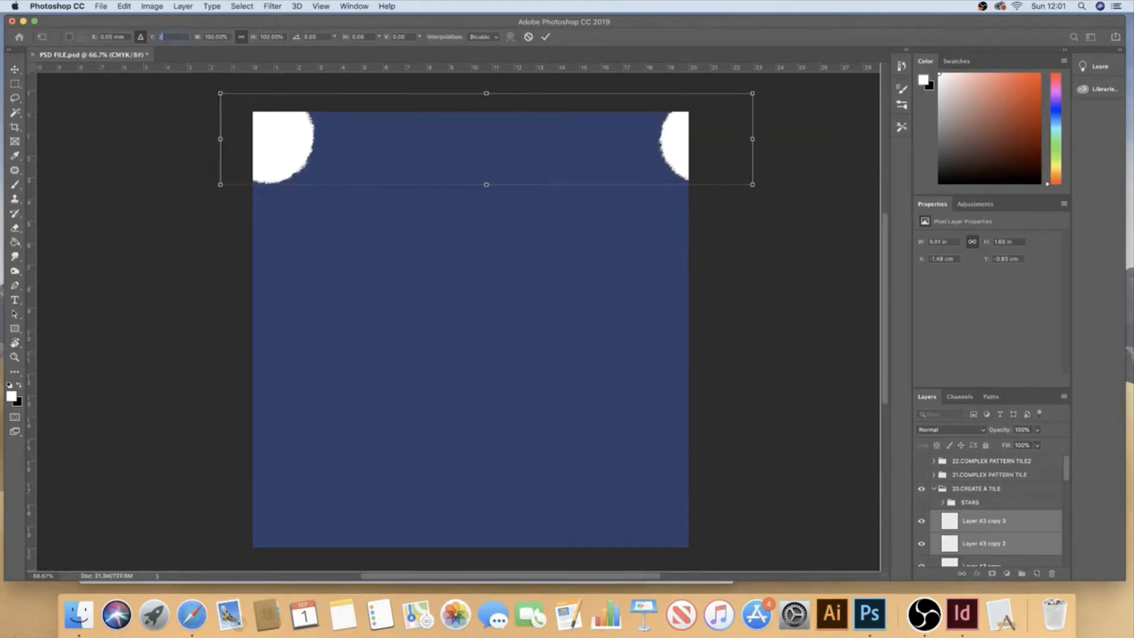
type("00mm")
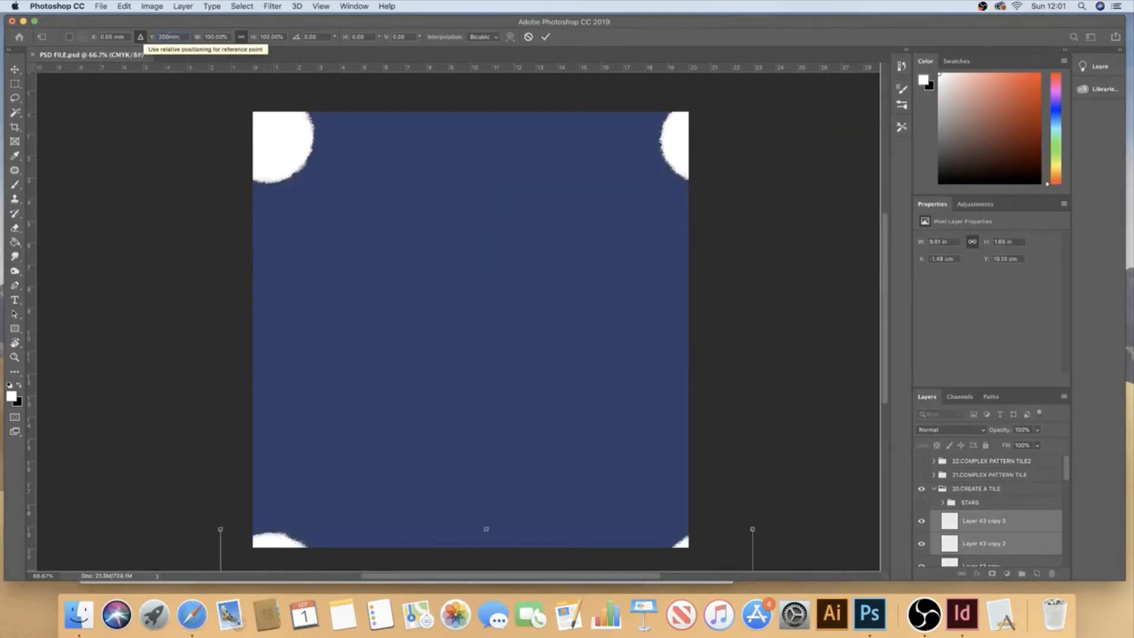
key("Return")
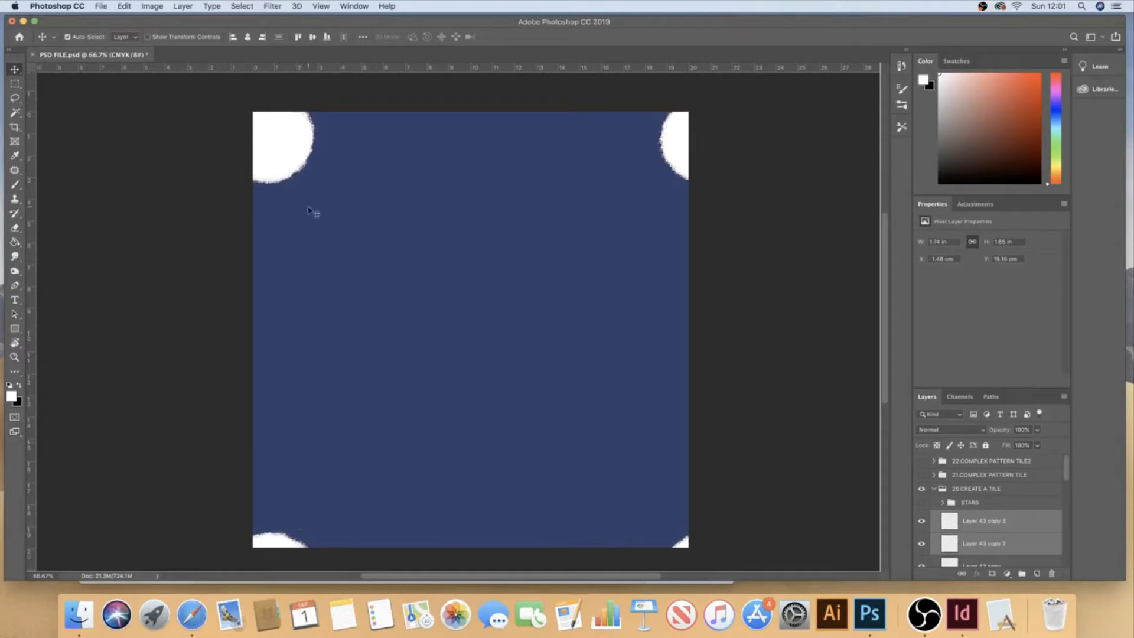
Step: Spread copies of the upper-left dot over the tile, four inside it and one overhanging the left edge
left_click(295, 163)
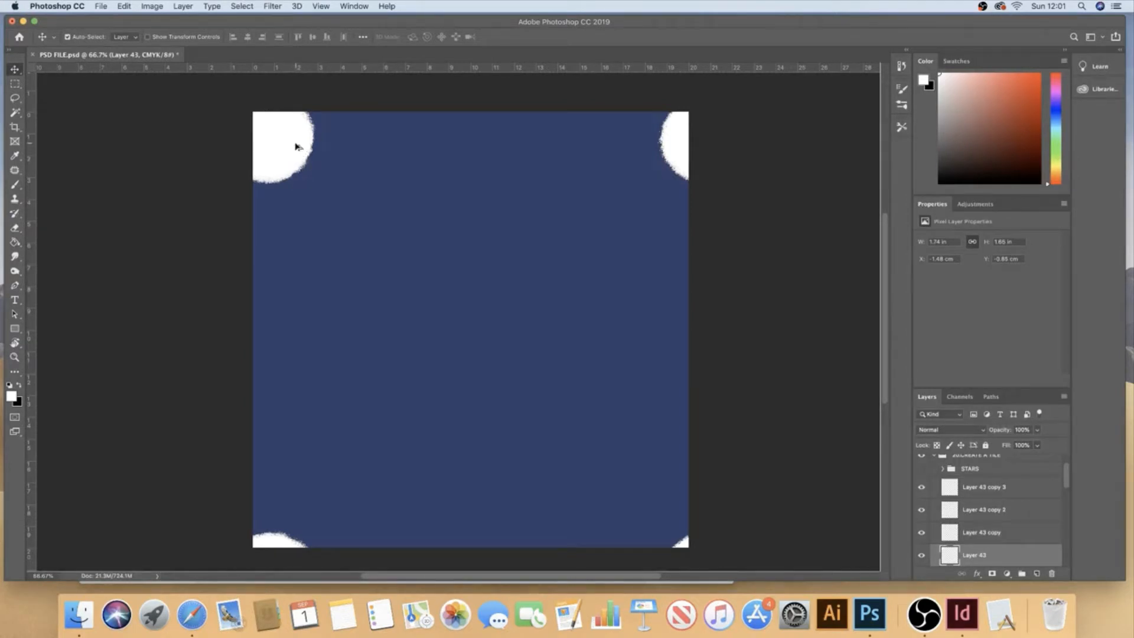
left_click_drag(293, 142, 266, 440)
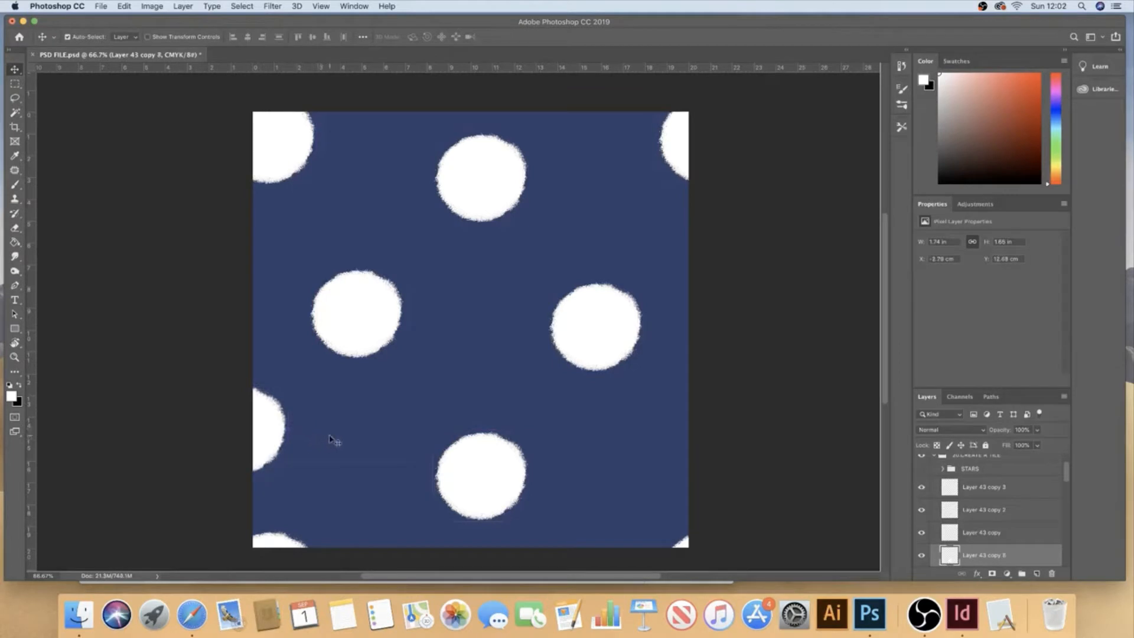
Step: Shift the dot overhanging the left edge 200 mm horizontally onto the tile's right edge
key("super")
key("super+t")
left_click(114, 36)
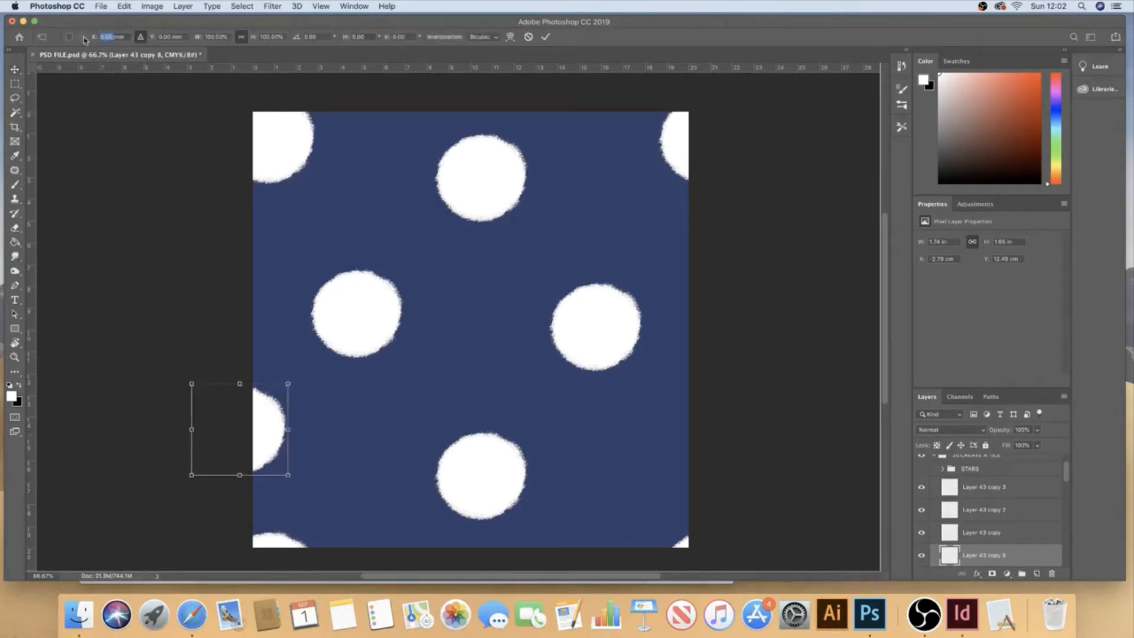
type("200")
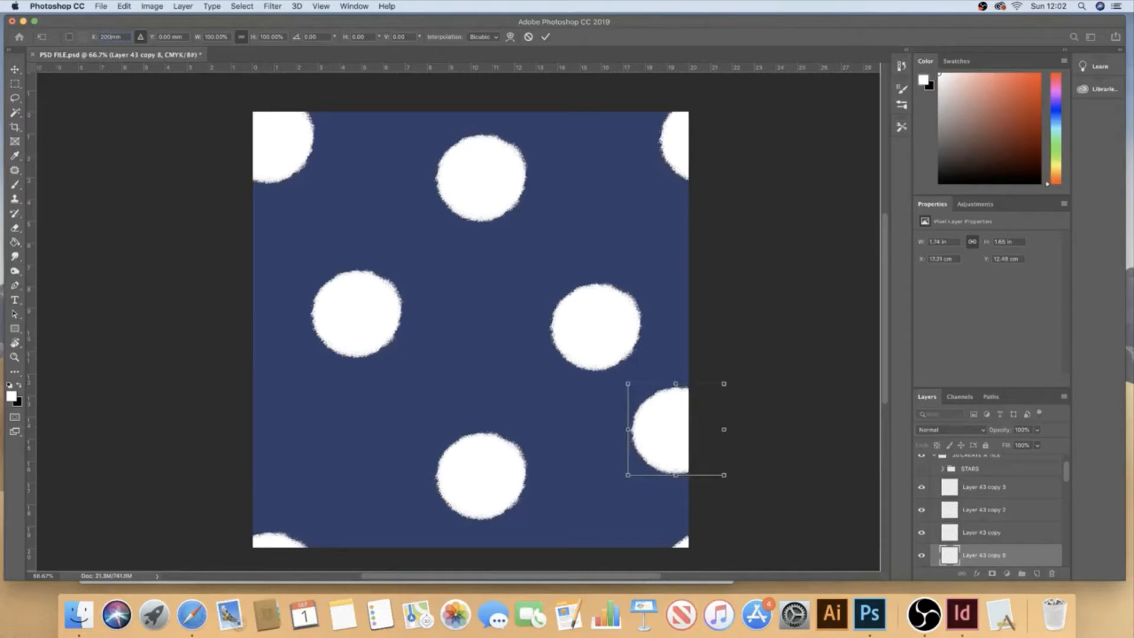
key("Return")
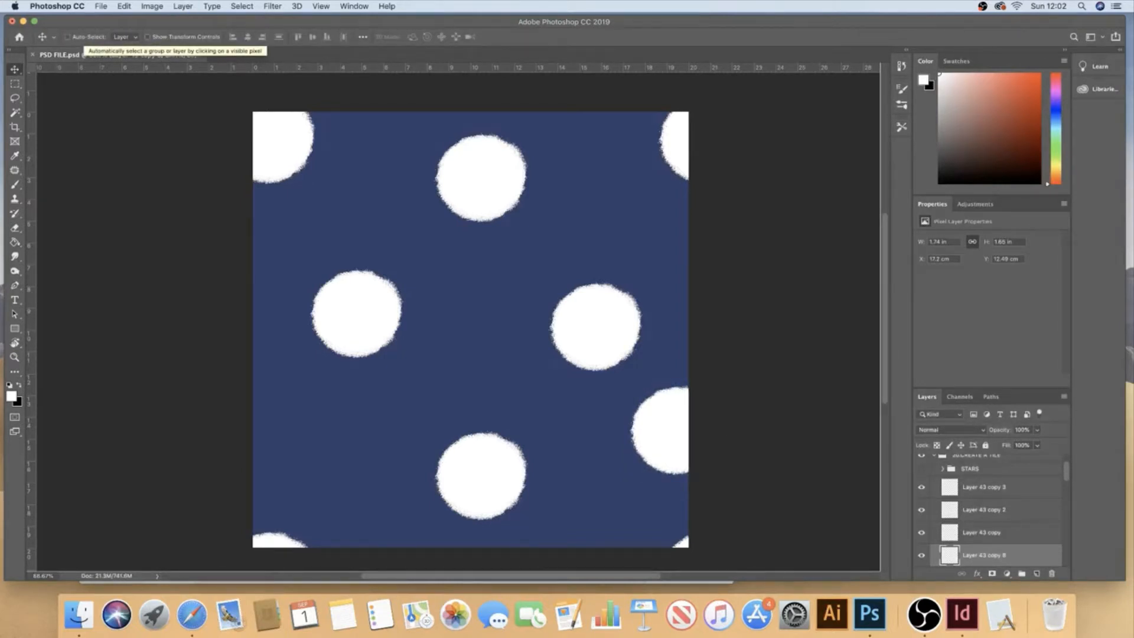
Step: Duplicate the lower dot on the right edge and shift the copy -200 mm horizontally onto the left edge
key("super+t")
left_click(106, 36)
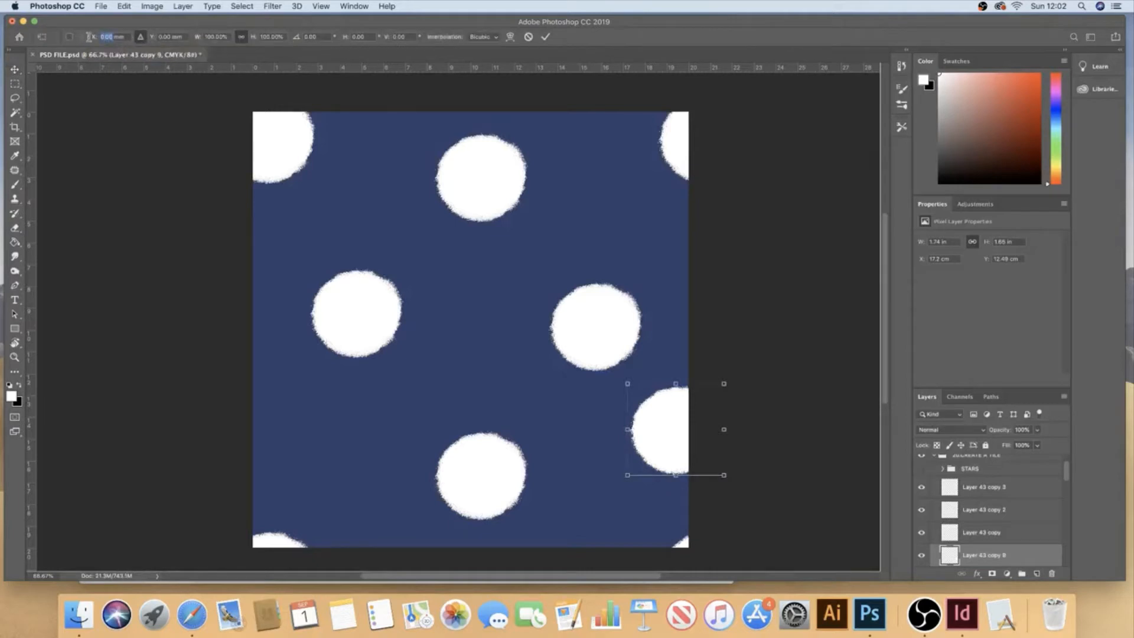
type("-200")
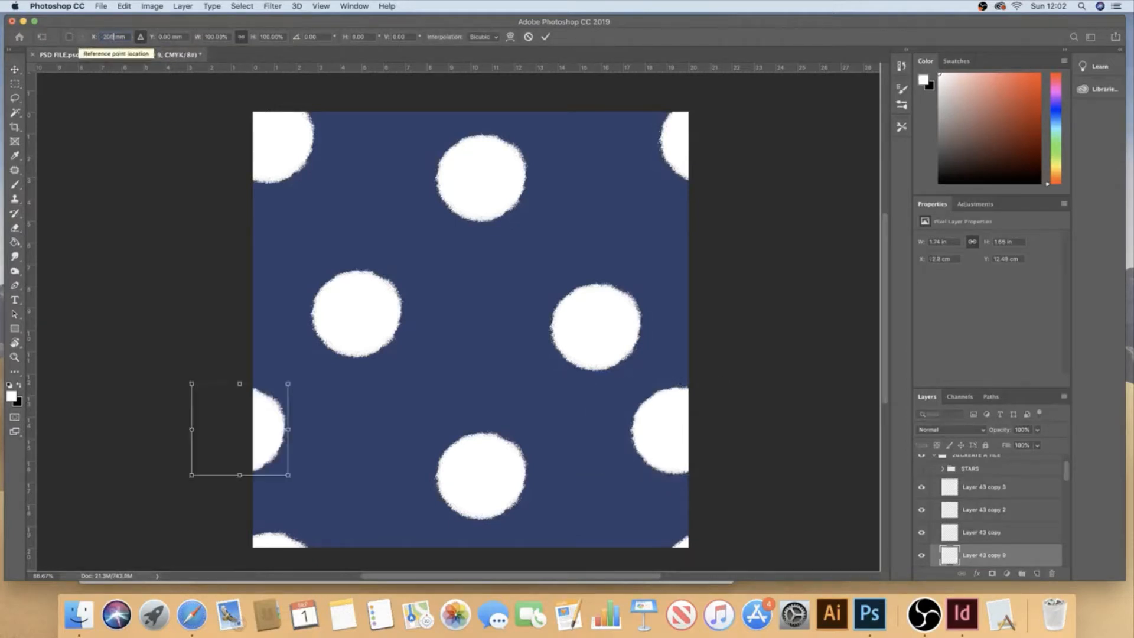
key("Return")
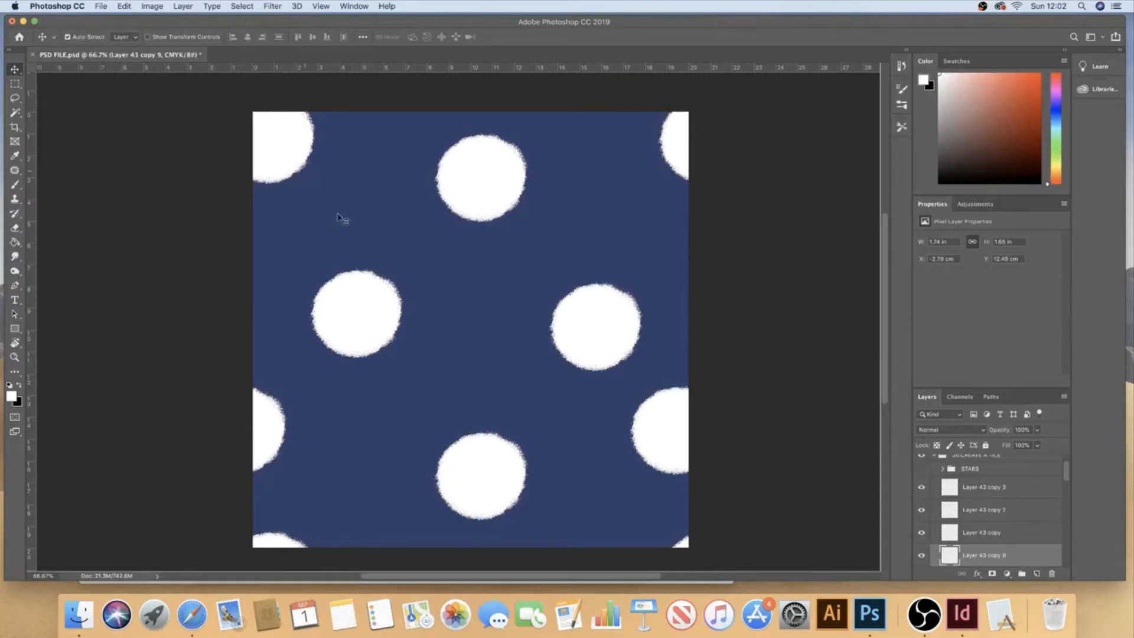
left_click(369, 313)
left_click(494, 193)
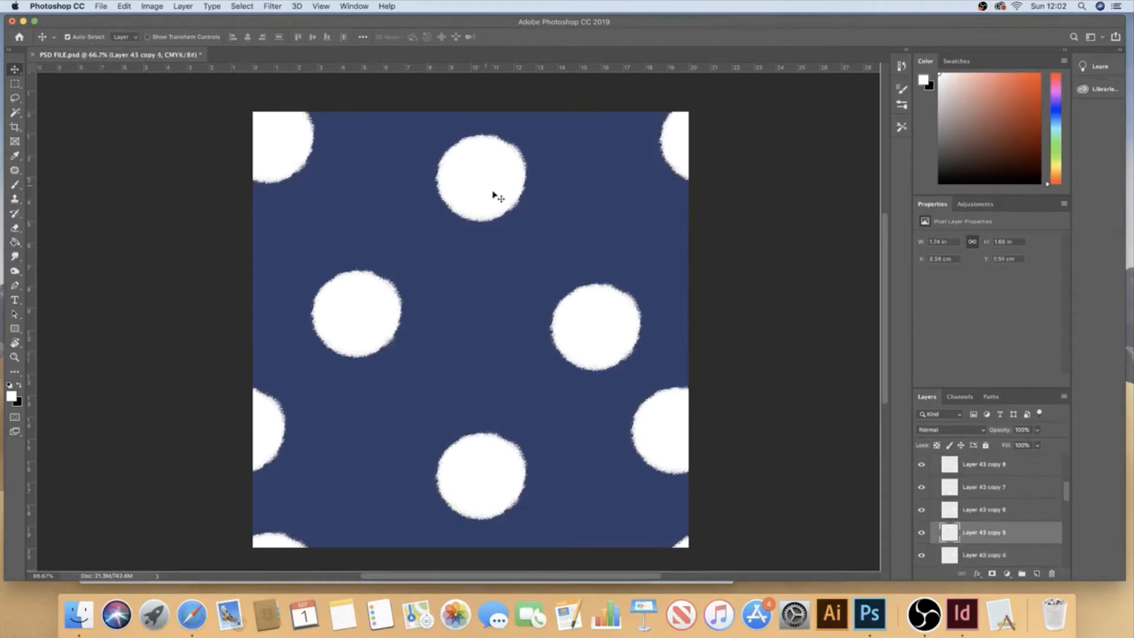
left_click(607, 328)
left_click(481, 486)
left_click(657, 444)
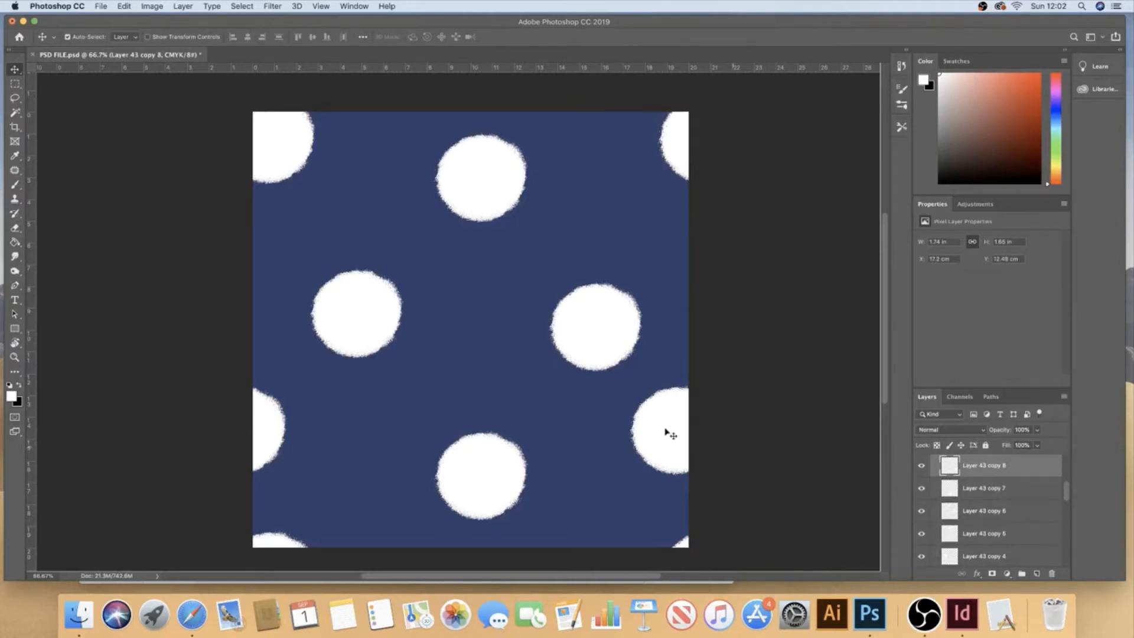
left_click(616, 334)
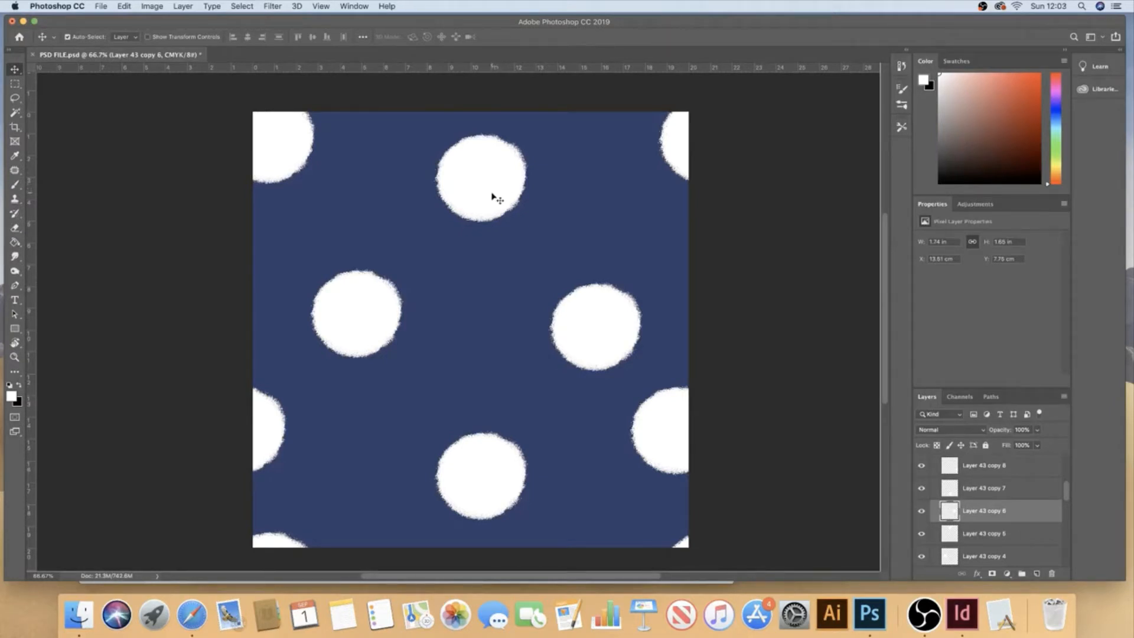
Step: Reposition the four dots inside the tile to balance their spacing, and save the file
left_click_drag(600, 313, 585, 281)
left_click_drag(481, 494, 476, 480)
left_click_drag(357, 304, 357, 317)
left_click_drag(483, 180, 473, 194)
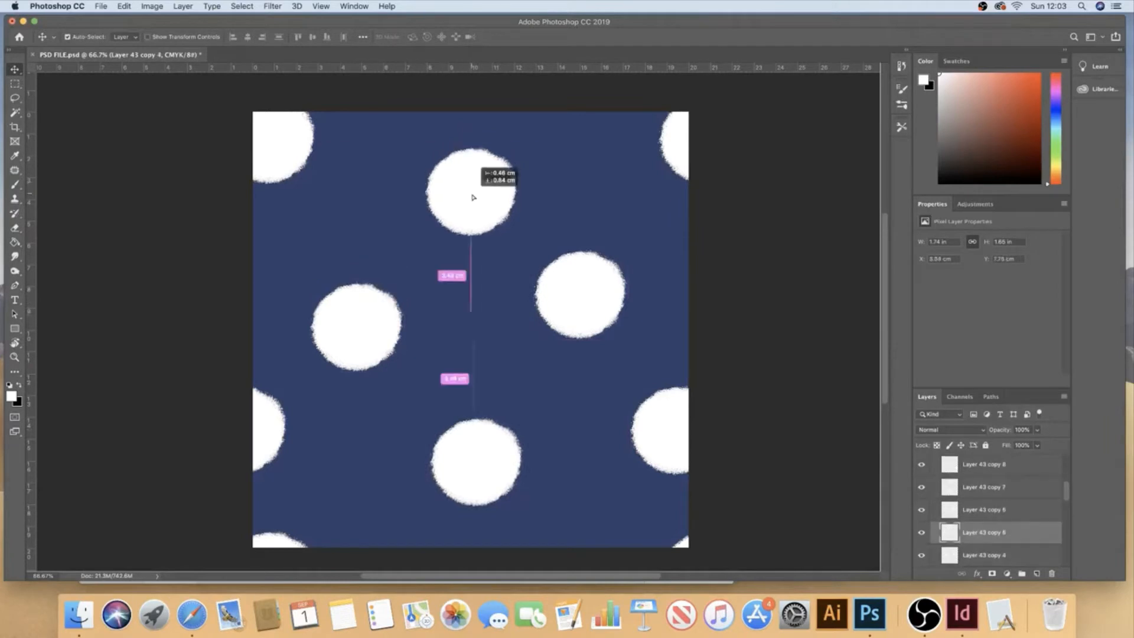
left_click_drag(590, 288, 603, 308)
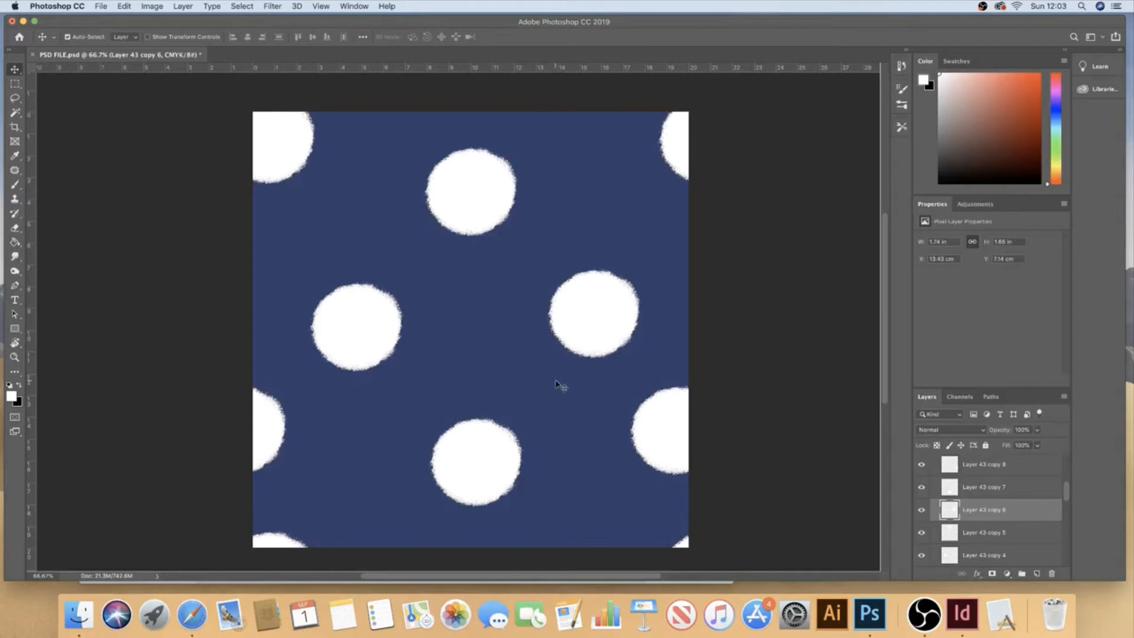
key("super")
key("super+s")
Step: Switch to InDesign and start a new document based on the A4 preset
left_click(961, 614)
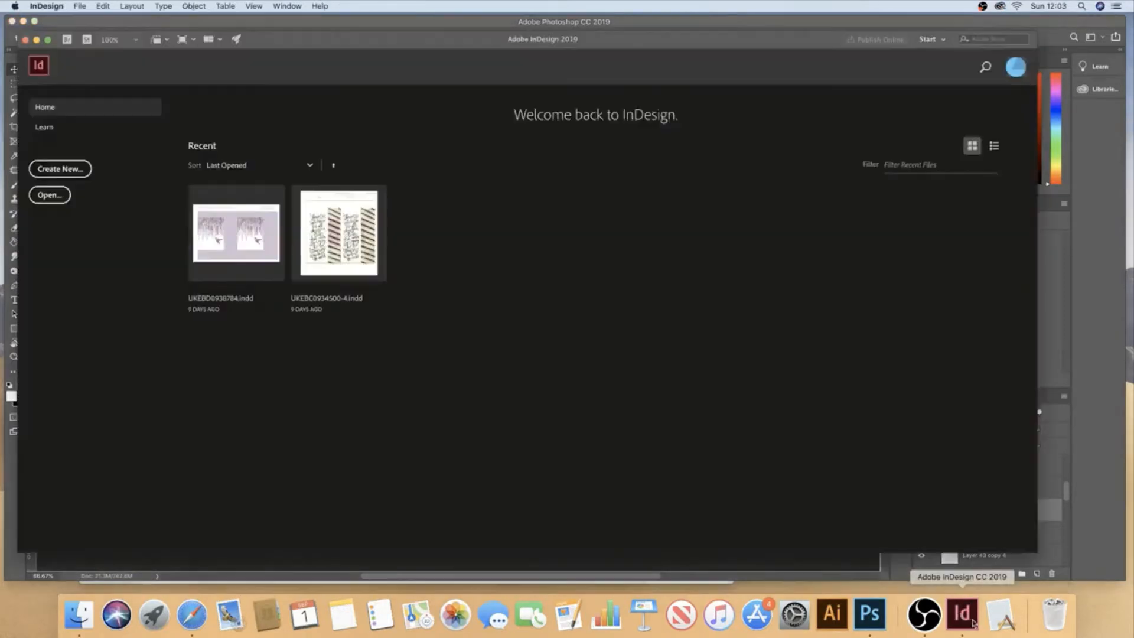
left_click(70, 172)
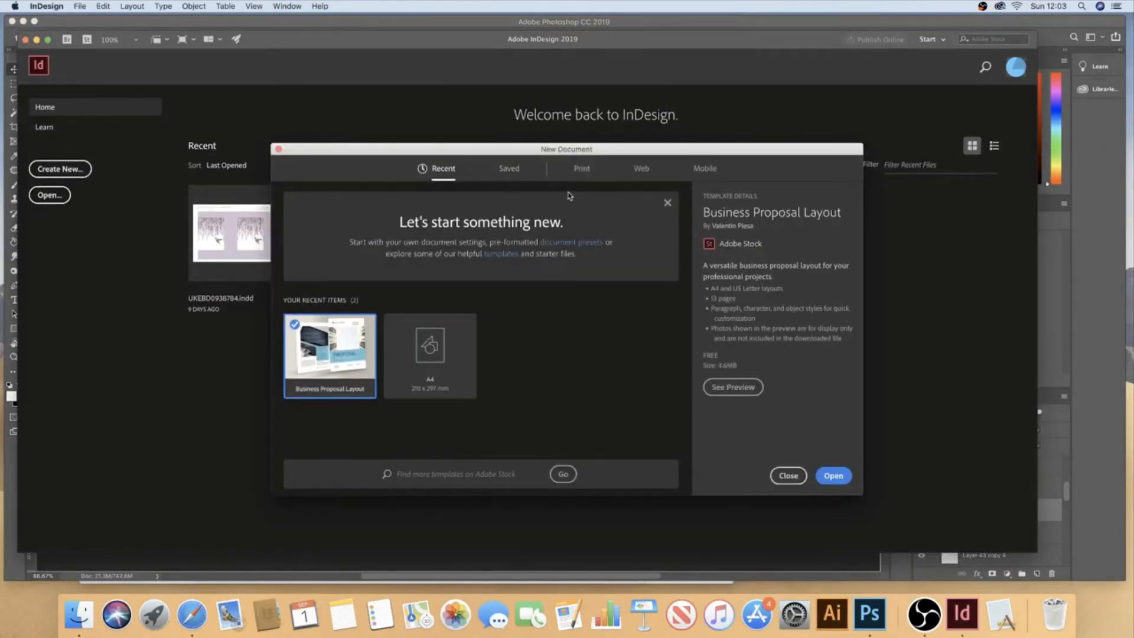
left_click(435, 381)
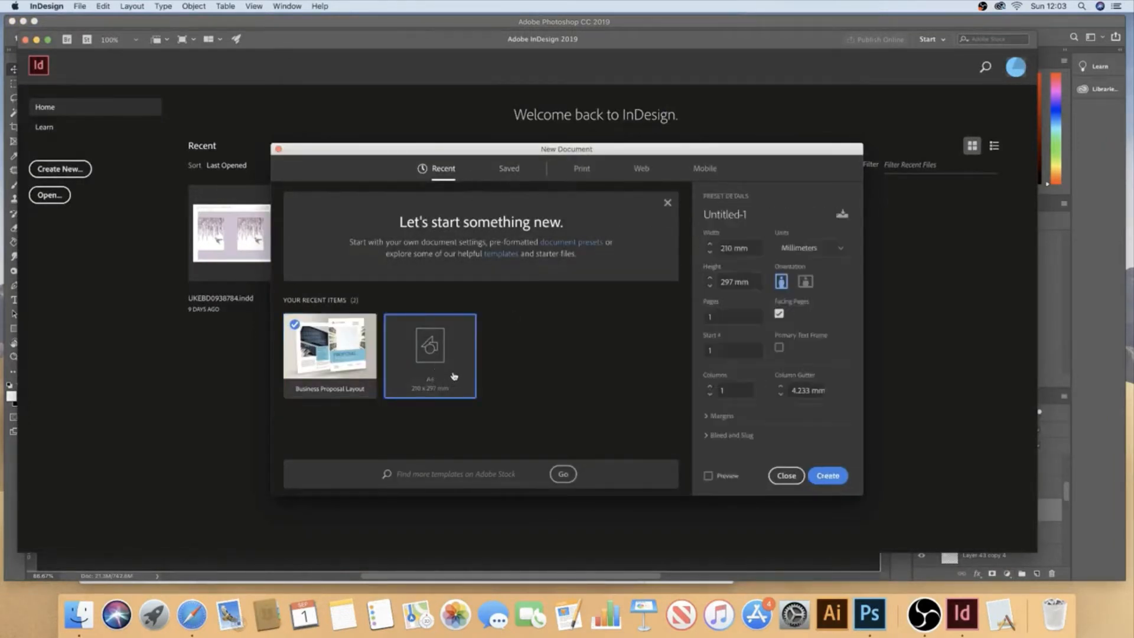
Step: Set the new document's page size to 297 mm wide and 420 mm high
double_click(733, 248)
type("297")
key("Tab")
type("42")
key("Tab")
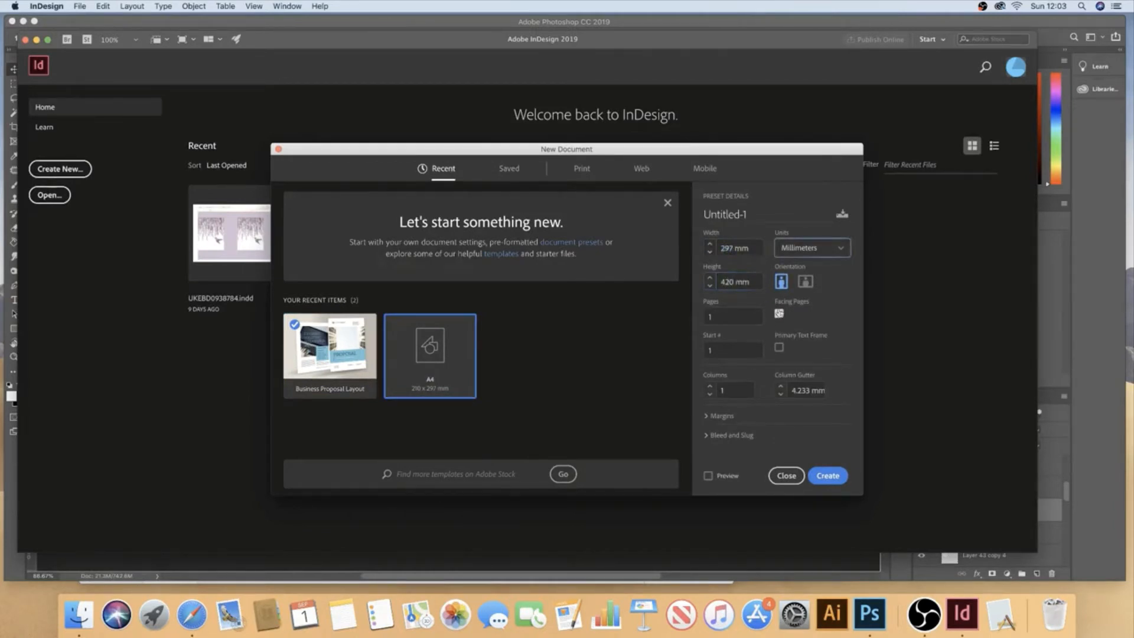
Step: Reduce all four page margins of the new document to 0 mm
left_click(718, 415)
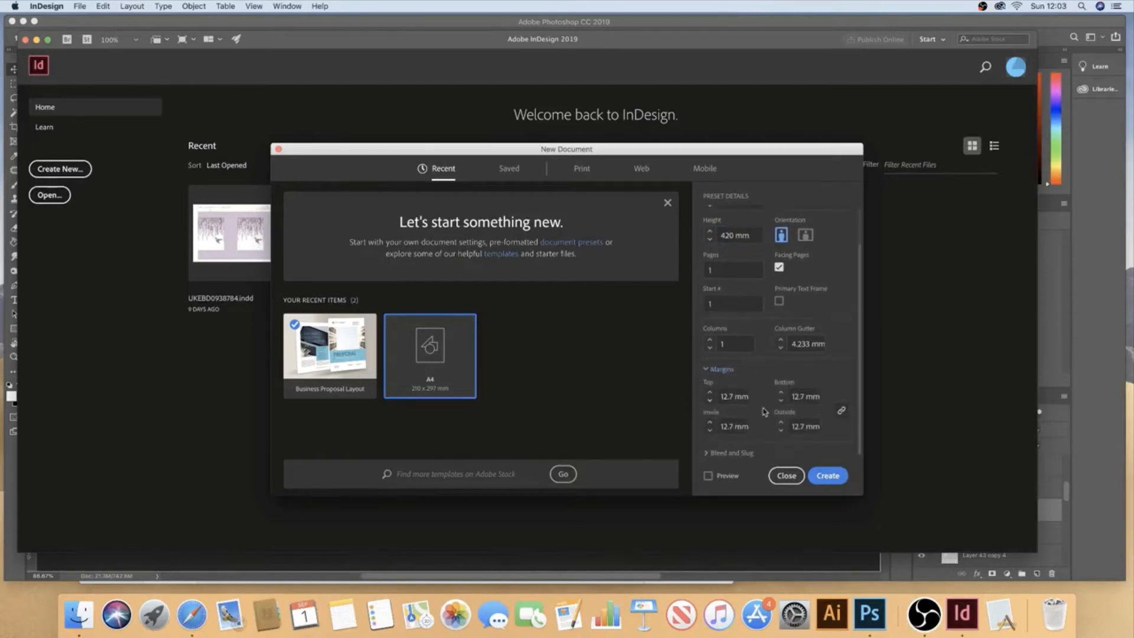
left_click(710, 401)
left_click(710, 401)
left_click(710, 401)
left_click(710, 401)
left_click(710, 401)
left_click(710, 401)
left_click(710, 401)
left_click(710, 401)
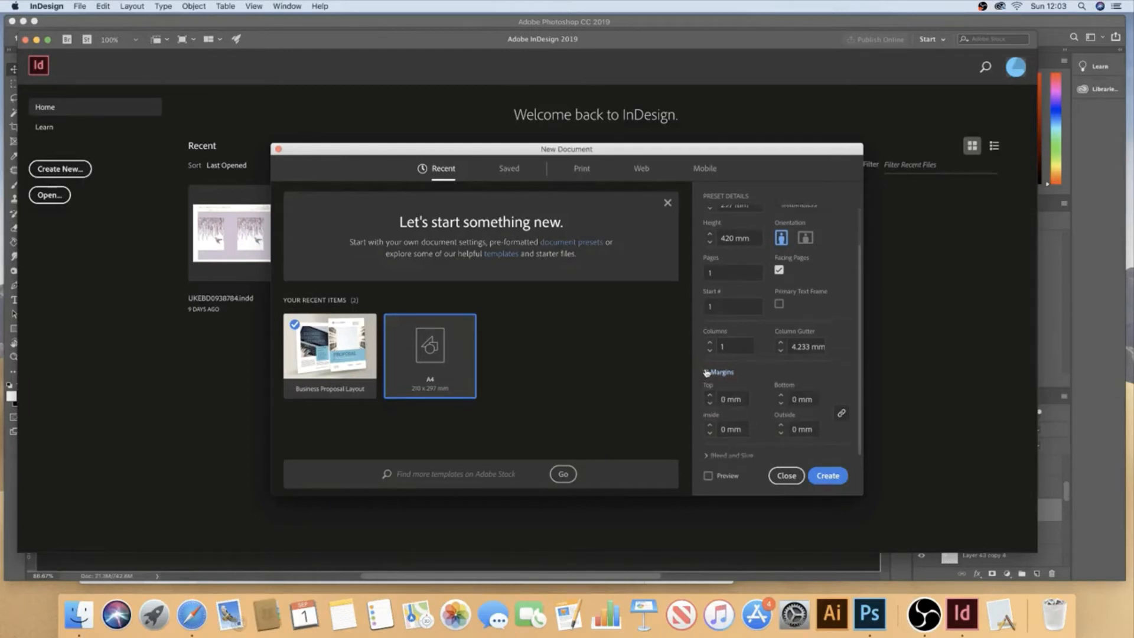
Step: Review the bleed and slug settings and create the document
left_click(709, 369)
left_click(708, 437)
scroll(708, 437, "down", 3)
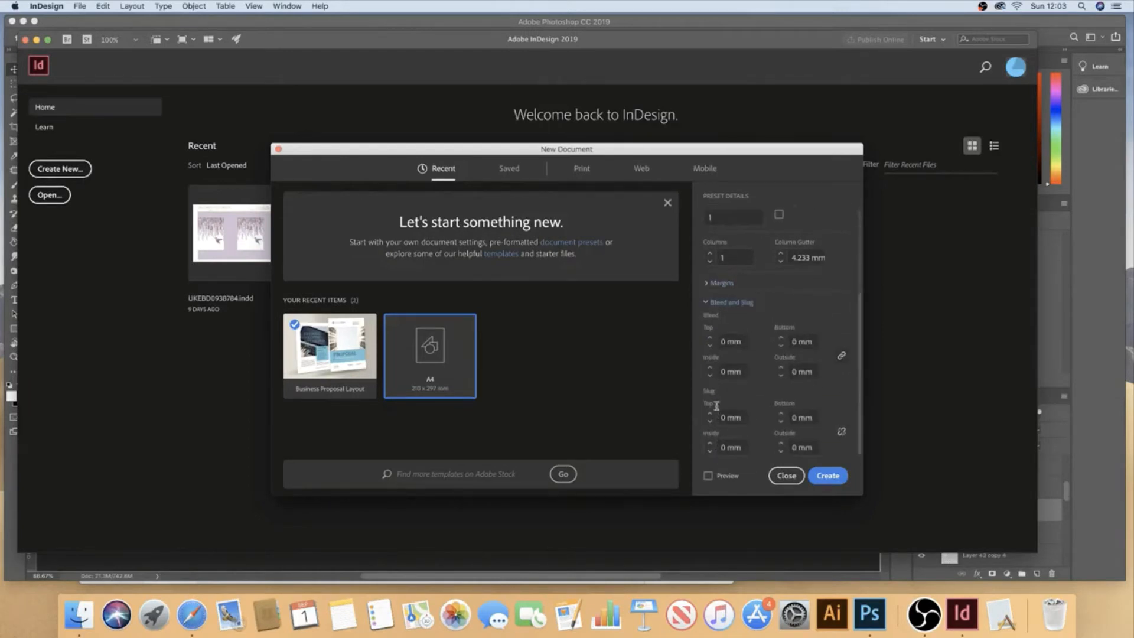
left_click(833, 476)
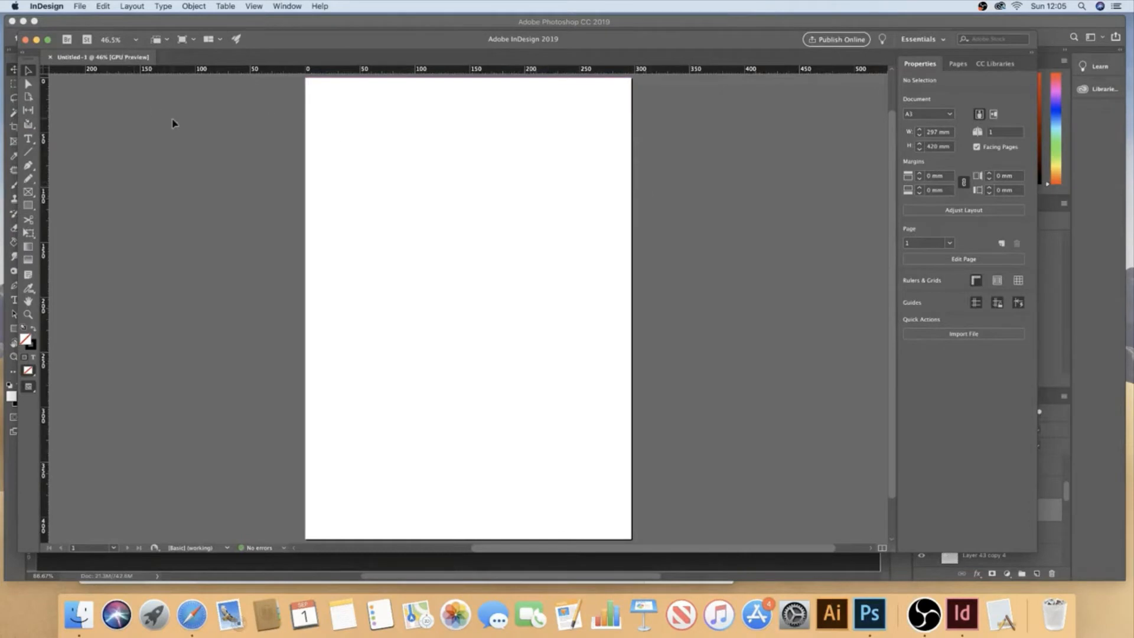
Step: Place PSD FILE.psd on the page and move the tile into the page's upper-left corner
left_click(79, 6)
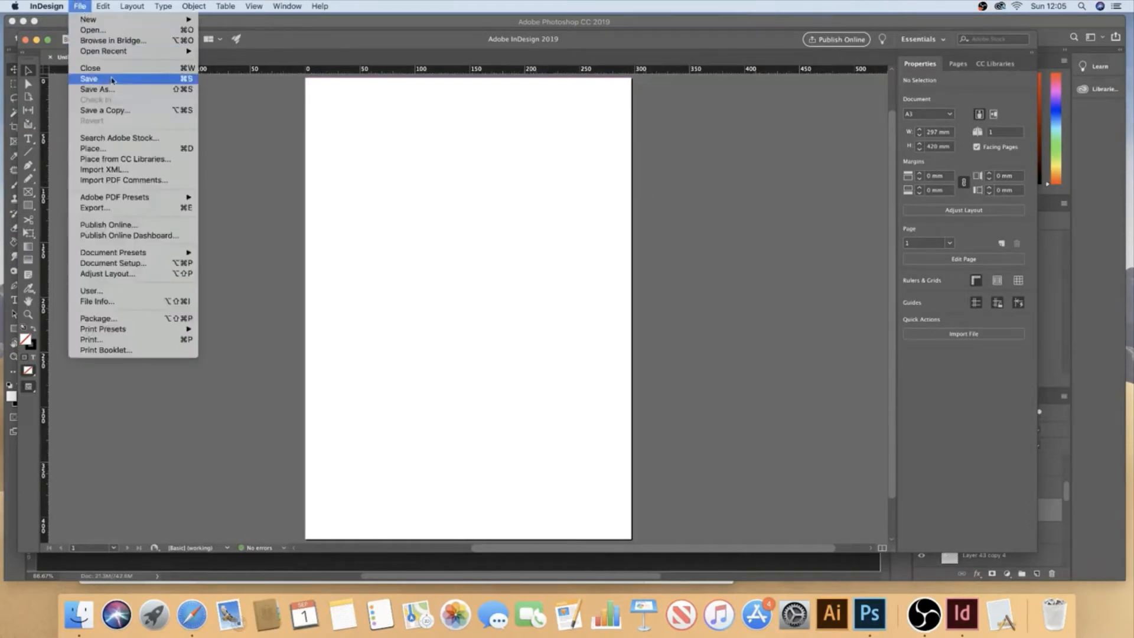
left_click(131, 153)
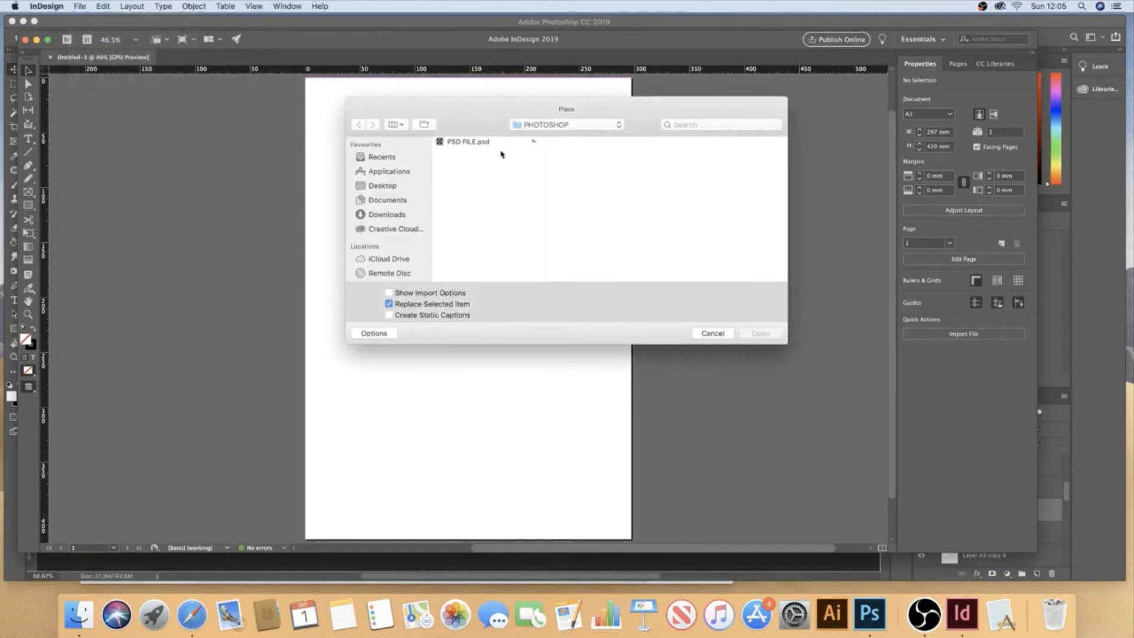
left_click(496, 143)
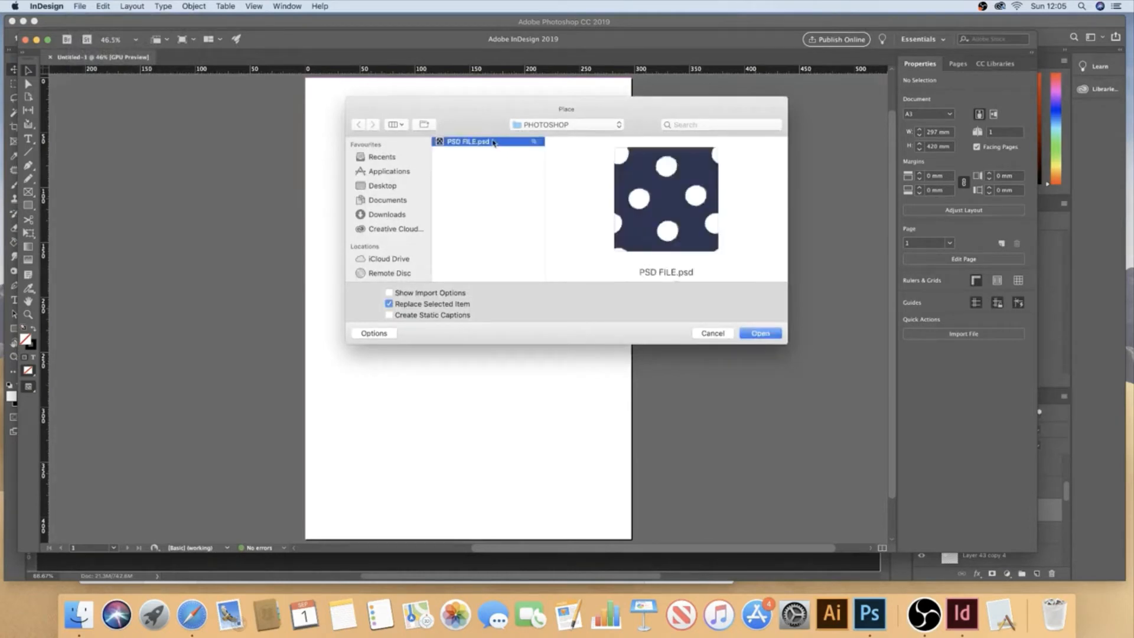
left_click(759, 333)
left_click(344, 164)
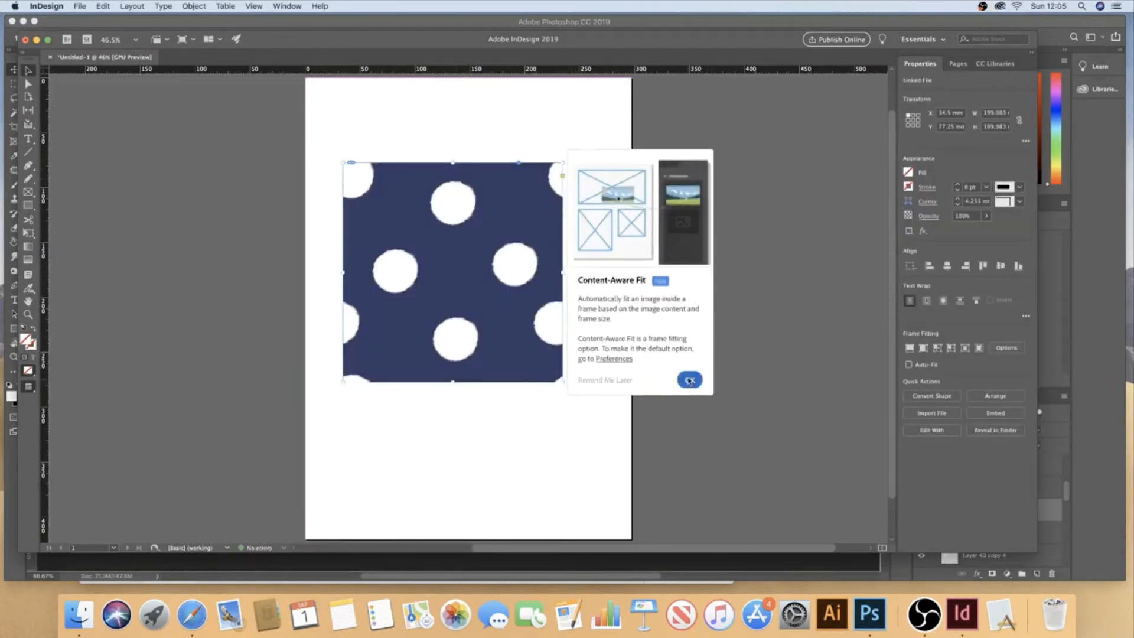
left_click(690, 380)
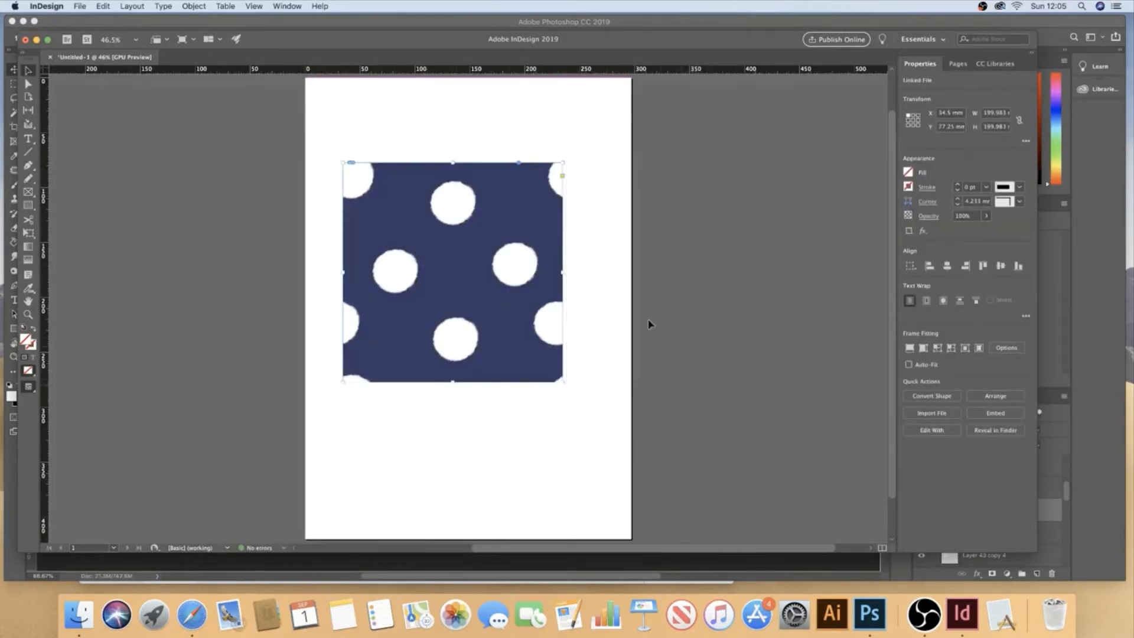
left_click(628, 251)
left_click_drag(525, 282, 490, 203)
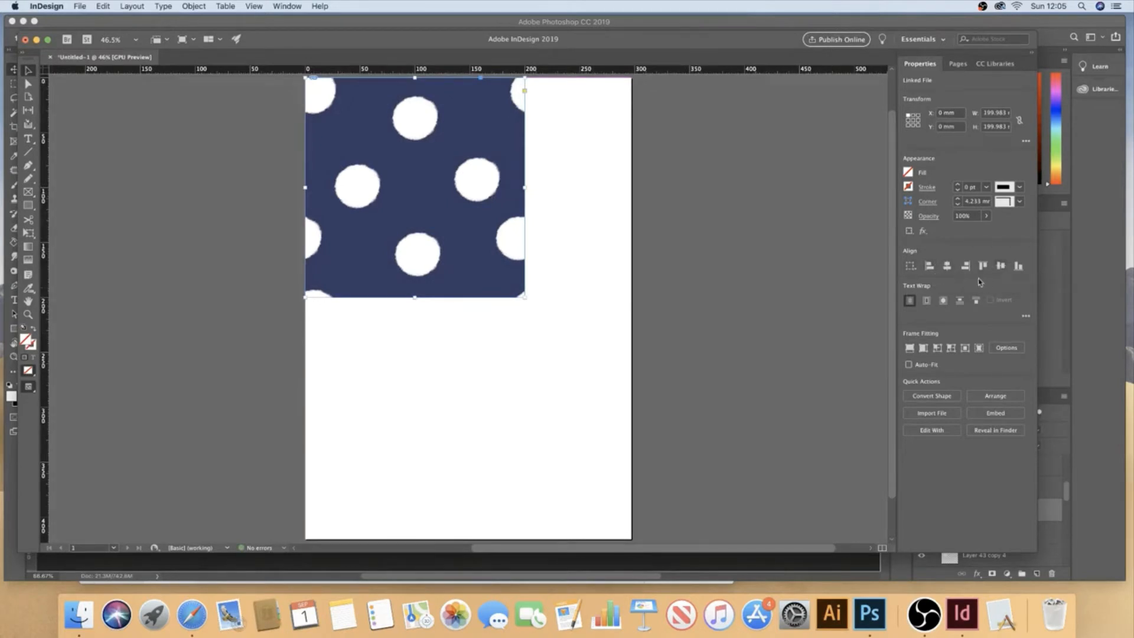
Step: Set alignment to Align to Page, try vertical centring on the tile, and align it to the page's top edge
left_click(293, 6)
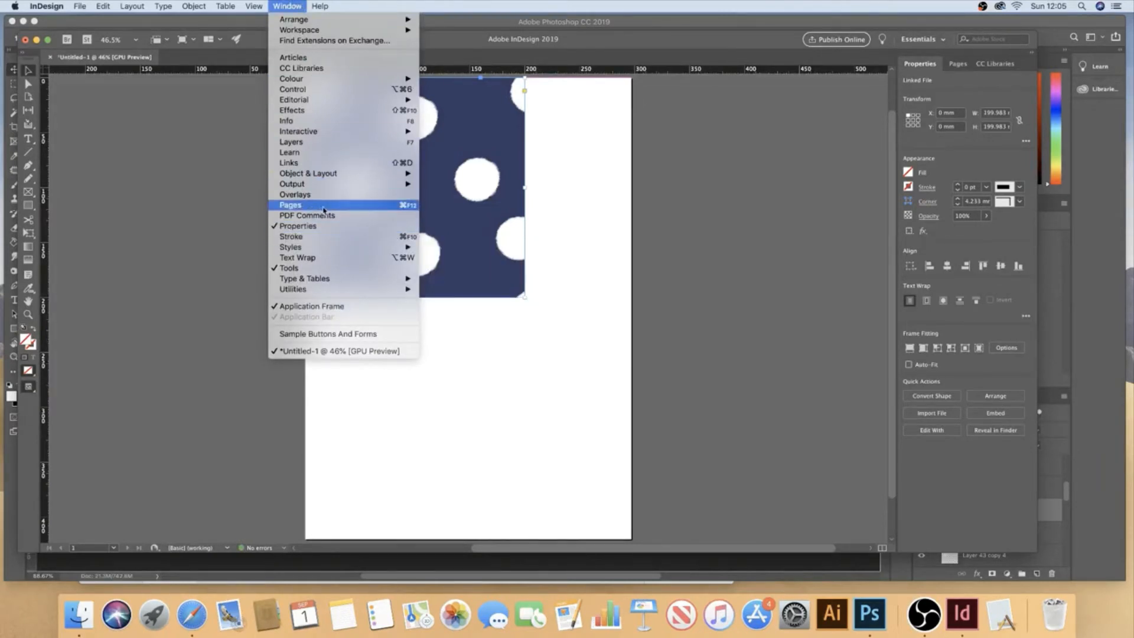
left_click(910, 308)
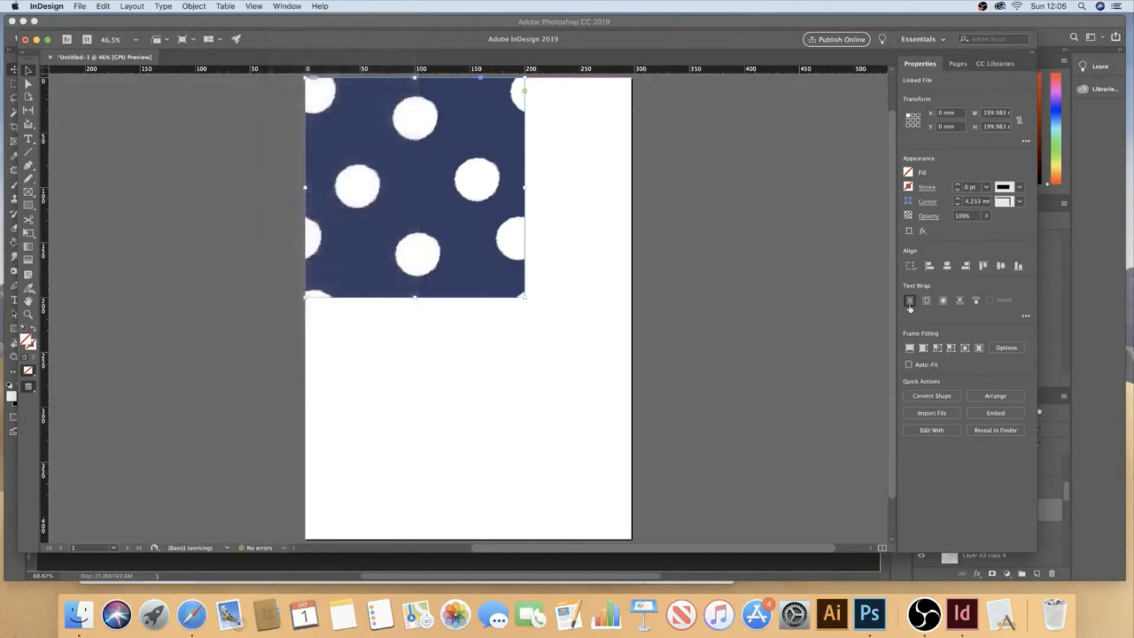
left_click(915, 268)
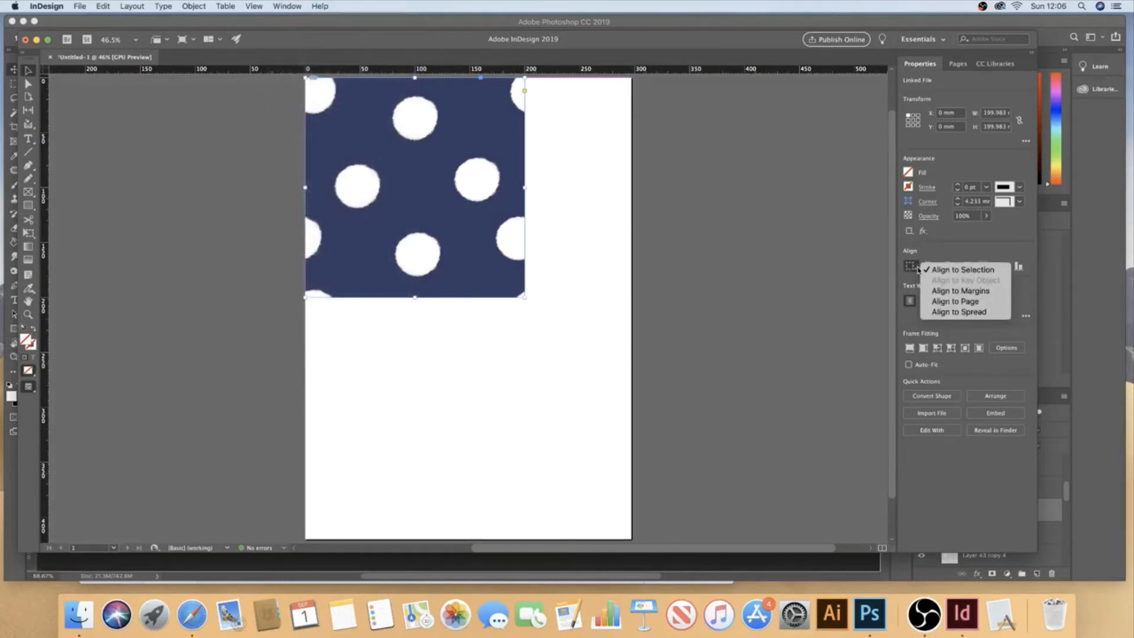
left_click(941, 301)
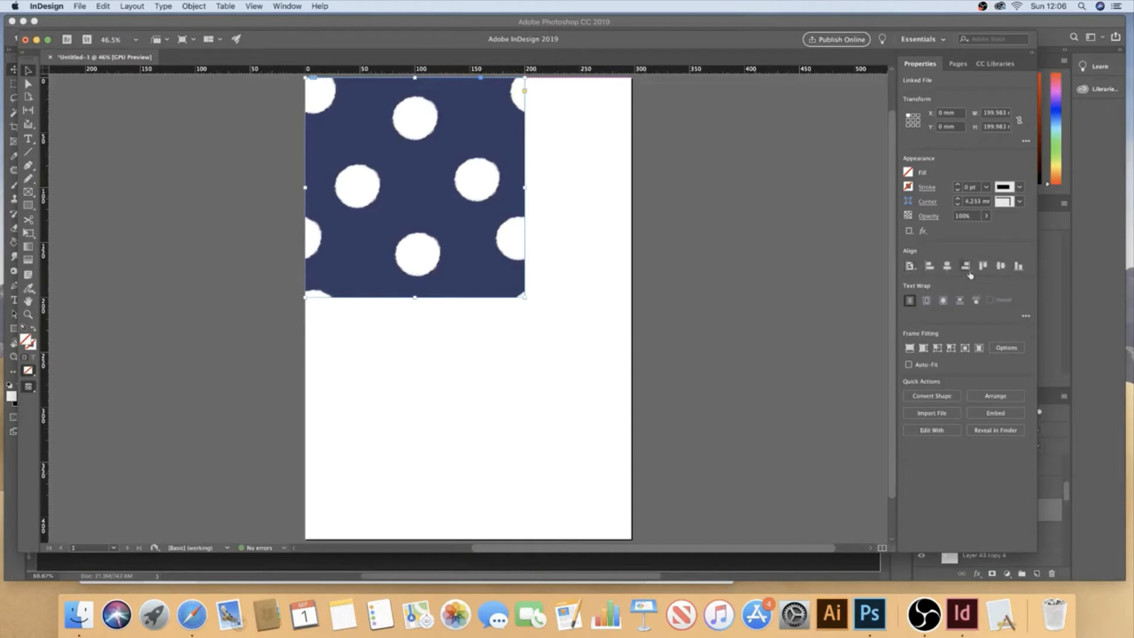
left_click(1000, 267)
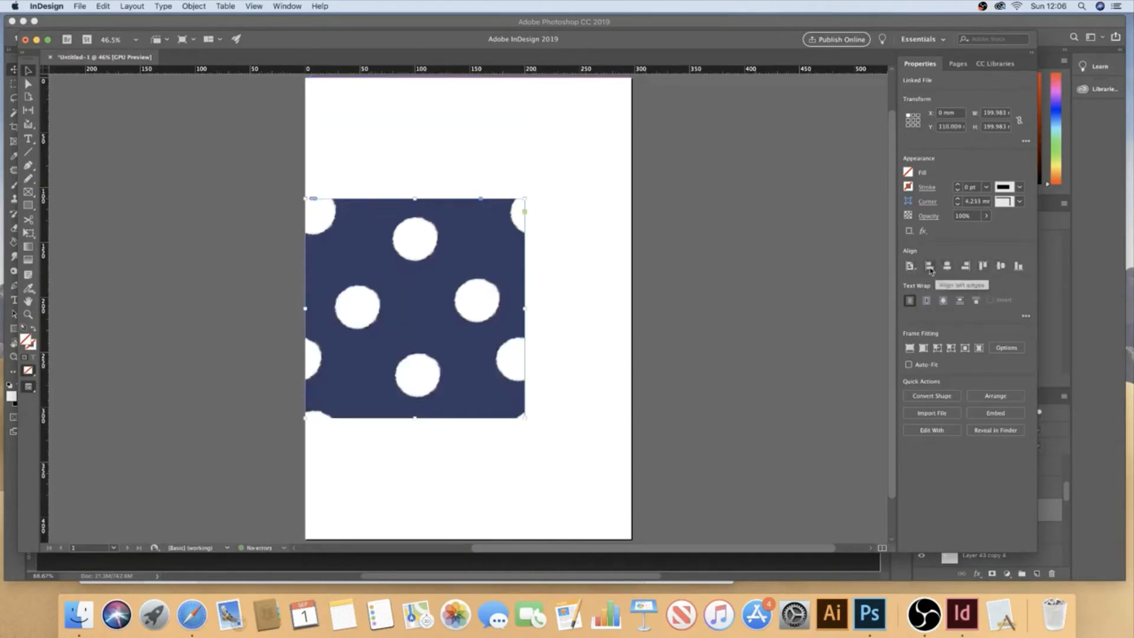
left_click(983, 266)
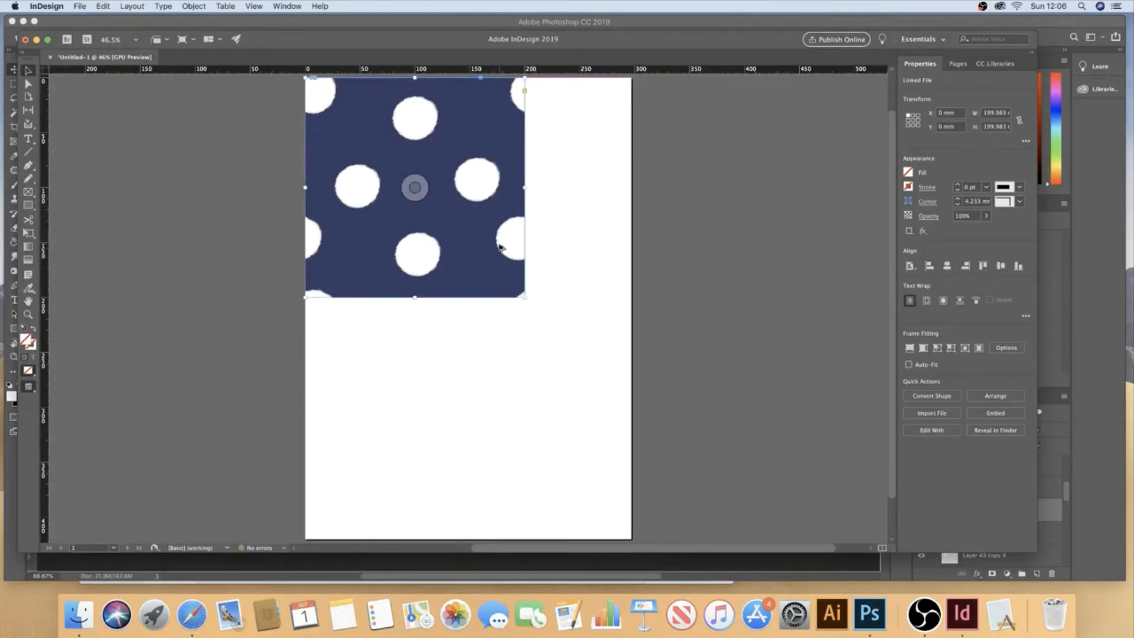
Step: Step and repeat the tile with a count of 2, a 200 mm vertical offset and a 0 mm horizontal offset
key("super+alt+u")
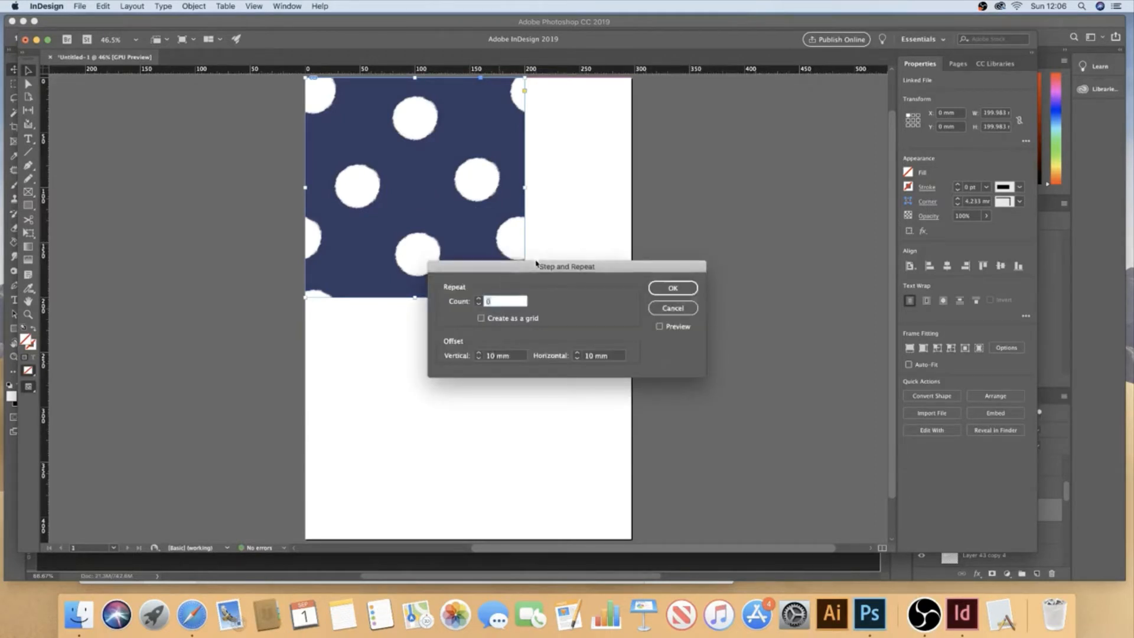
left_click_drag(536, 264, 507, 294)
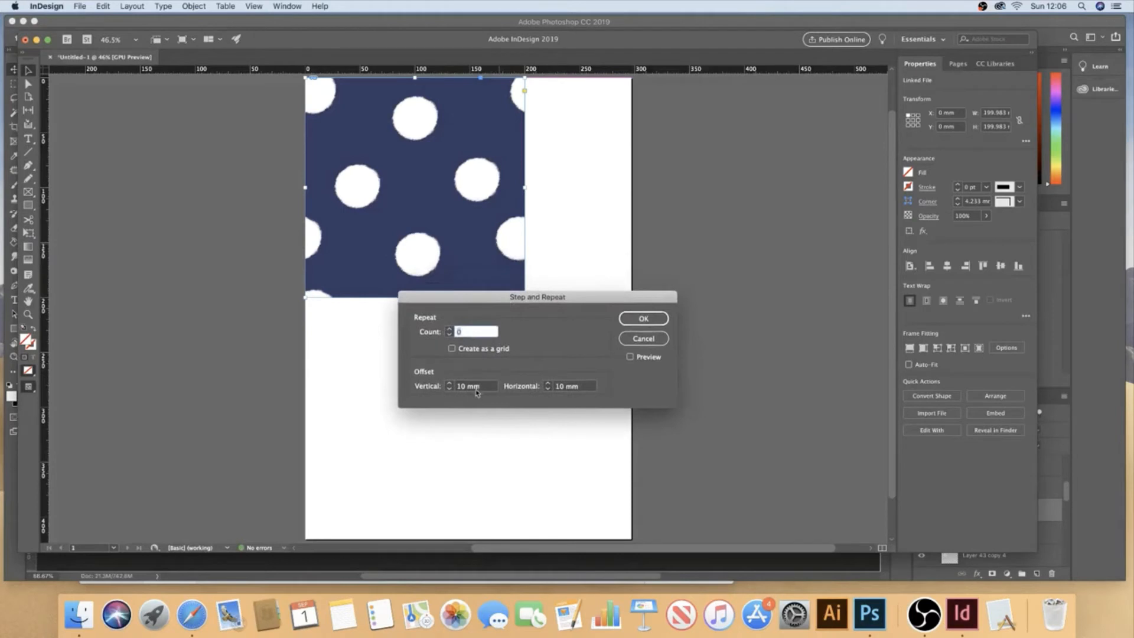
key("Tab")
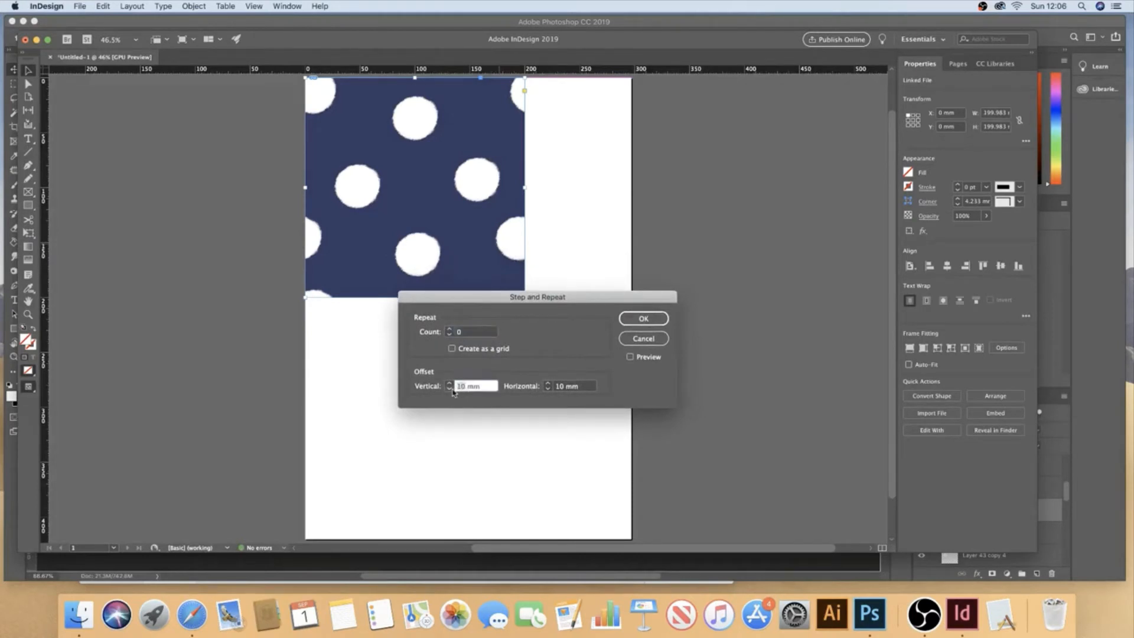
key("Tab")
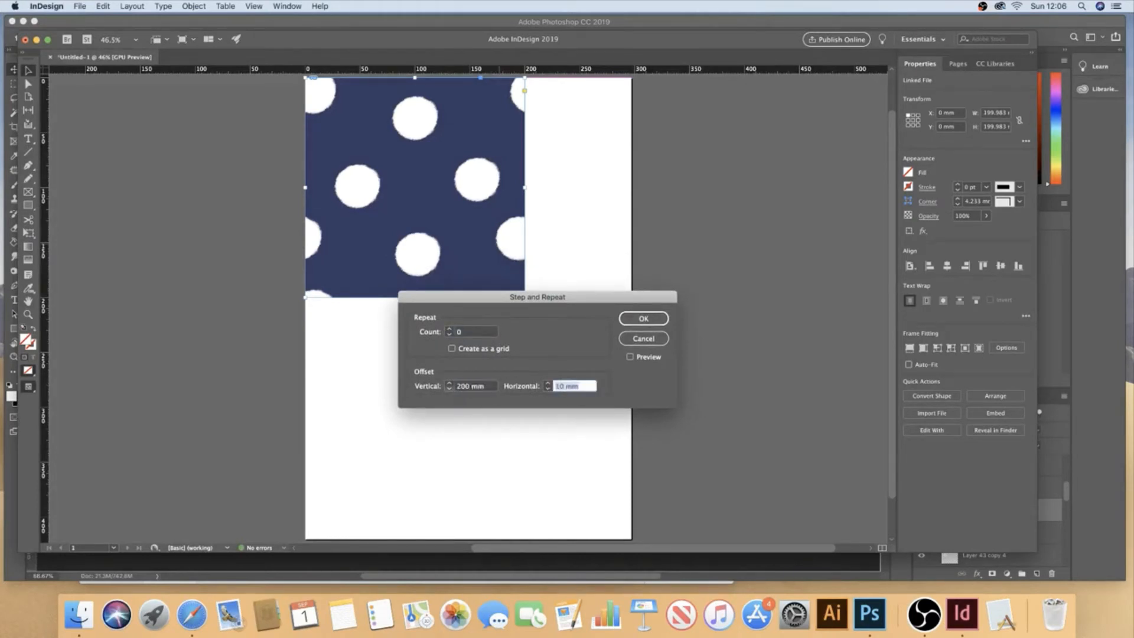
type("0")
key("Tab")
left_click_drag(569, 298, 785, 208)
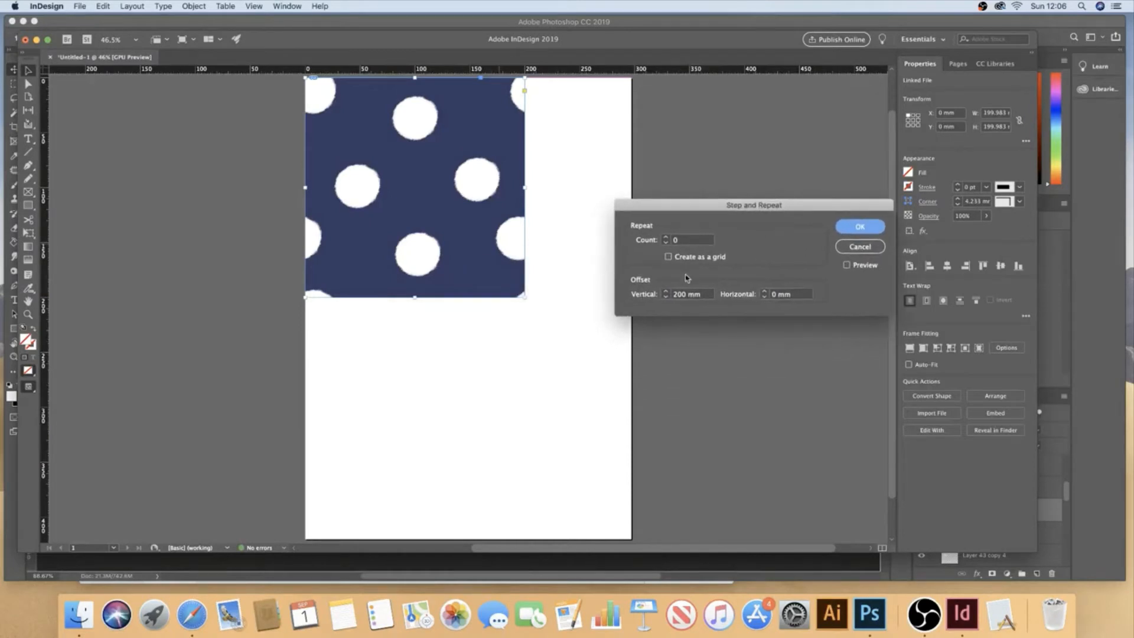
left_click(848, 266)
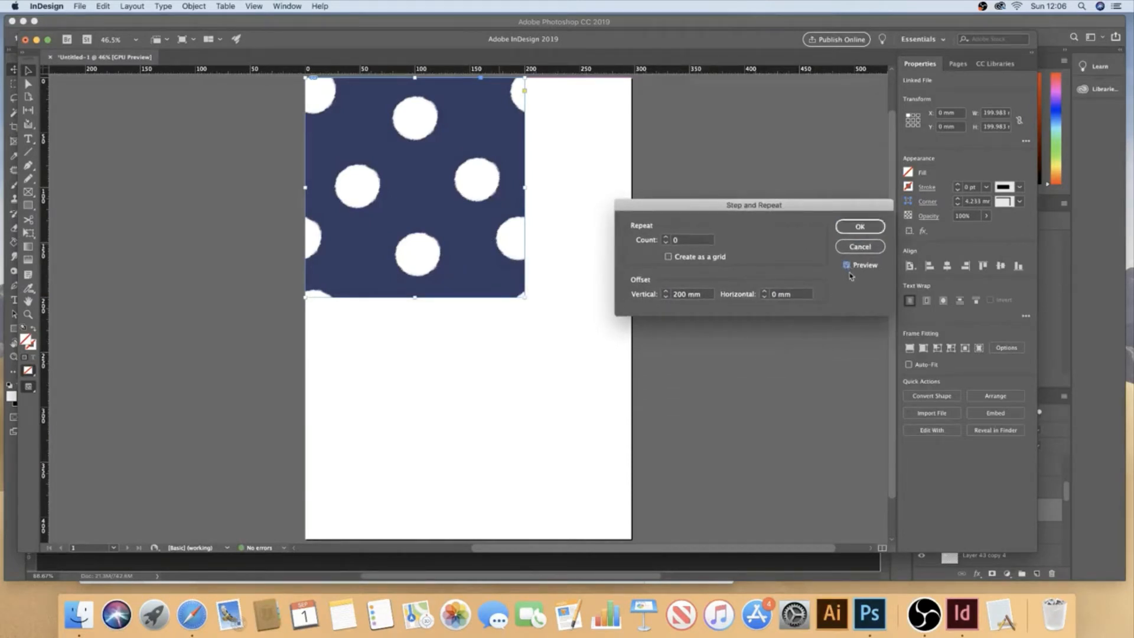
left_click(666, 237)
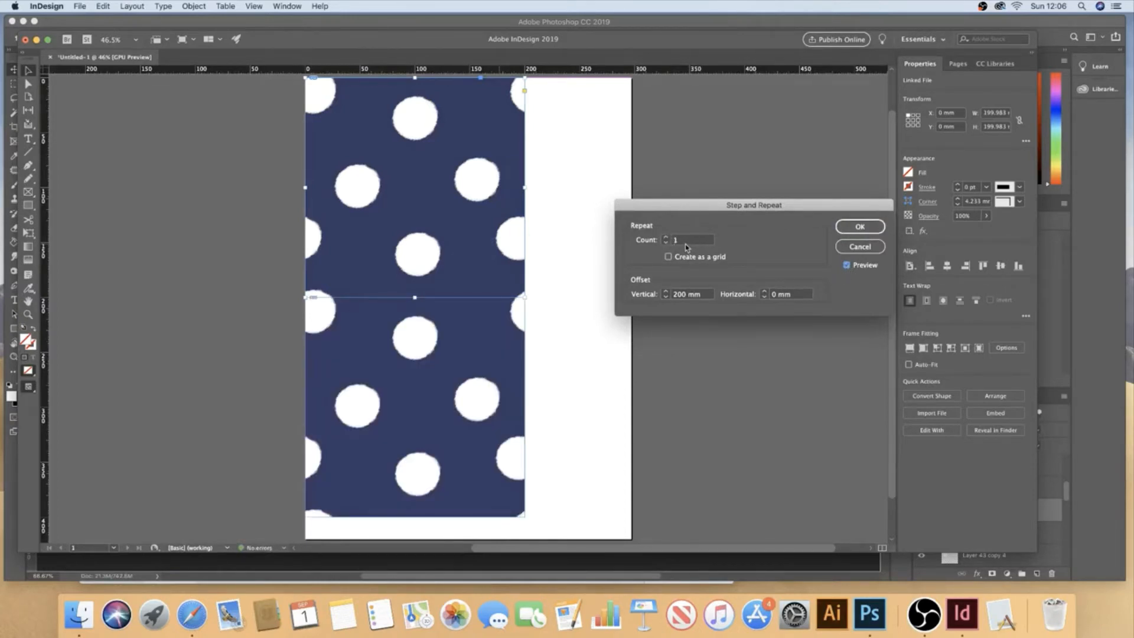
left_click(666, 237)
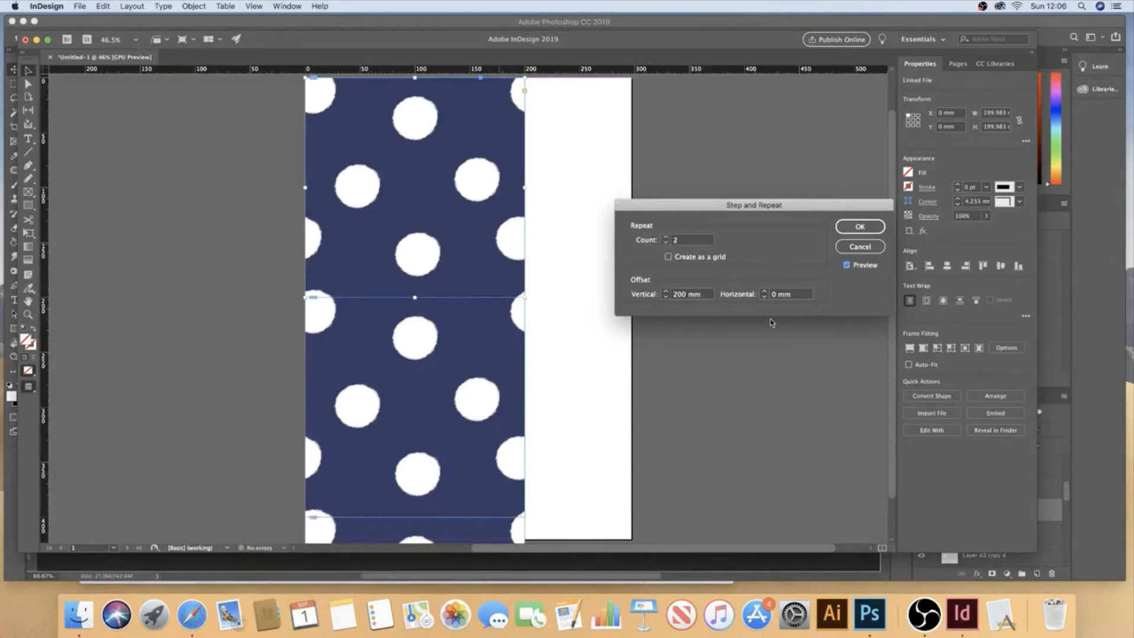
left_click(860, 226)
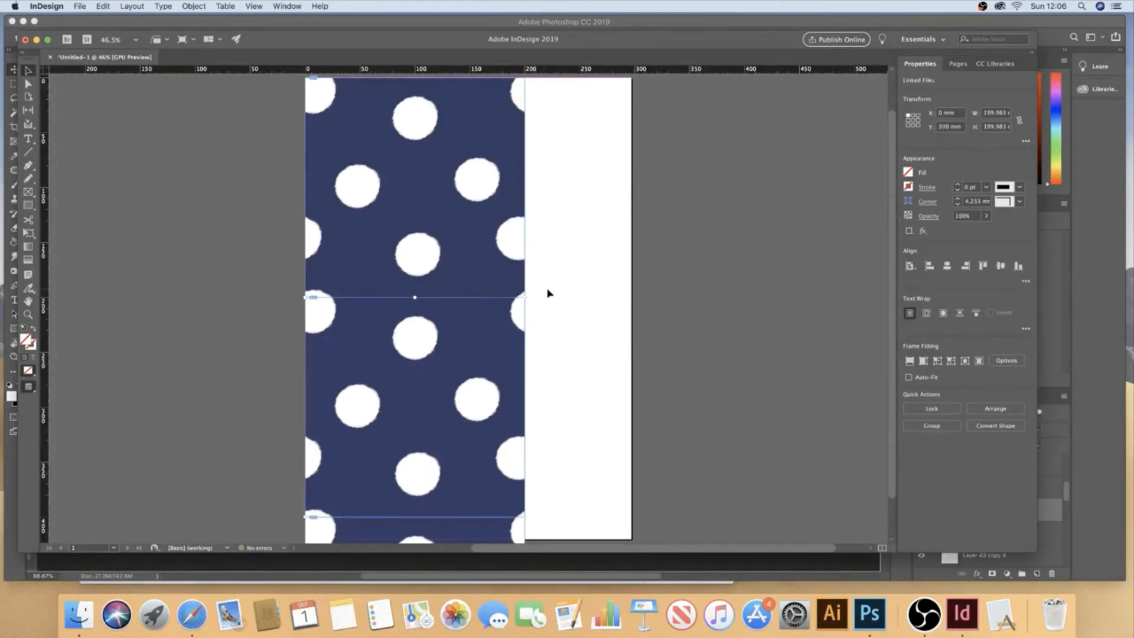
Step: Step and repeat the whole column of three tiles once with a 200 mm horizontal and 0 mm vertical offset, and deselect everything
left_click_drag(593, 222, 462, 480)
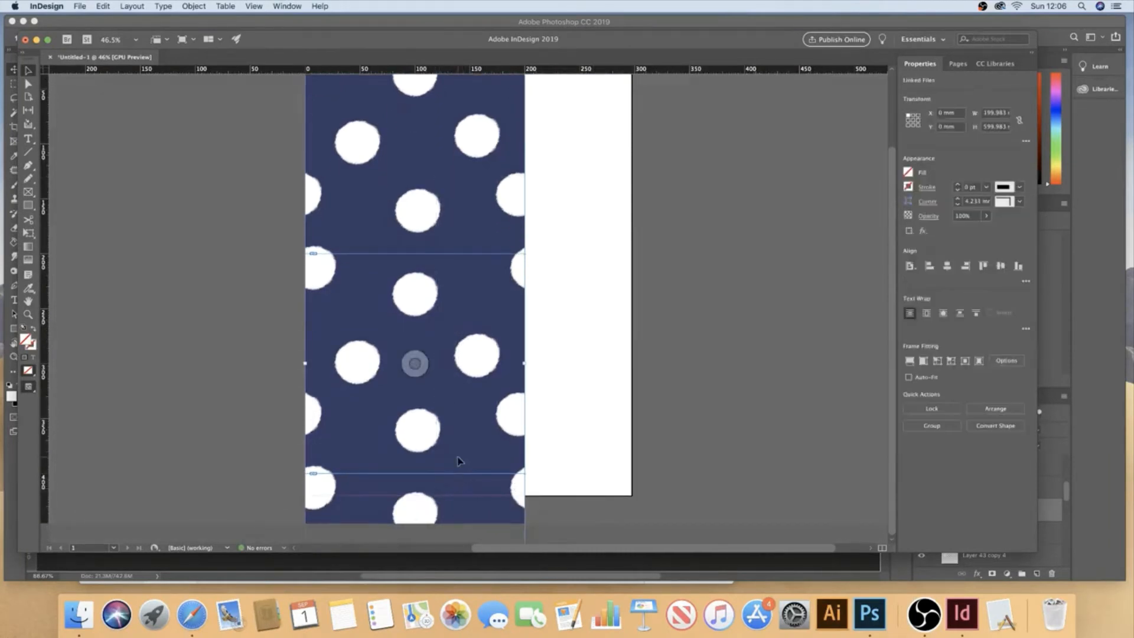
key("super+alt+u")
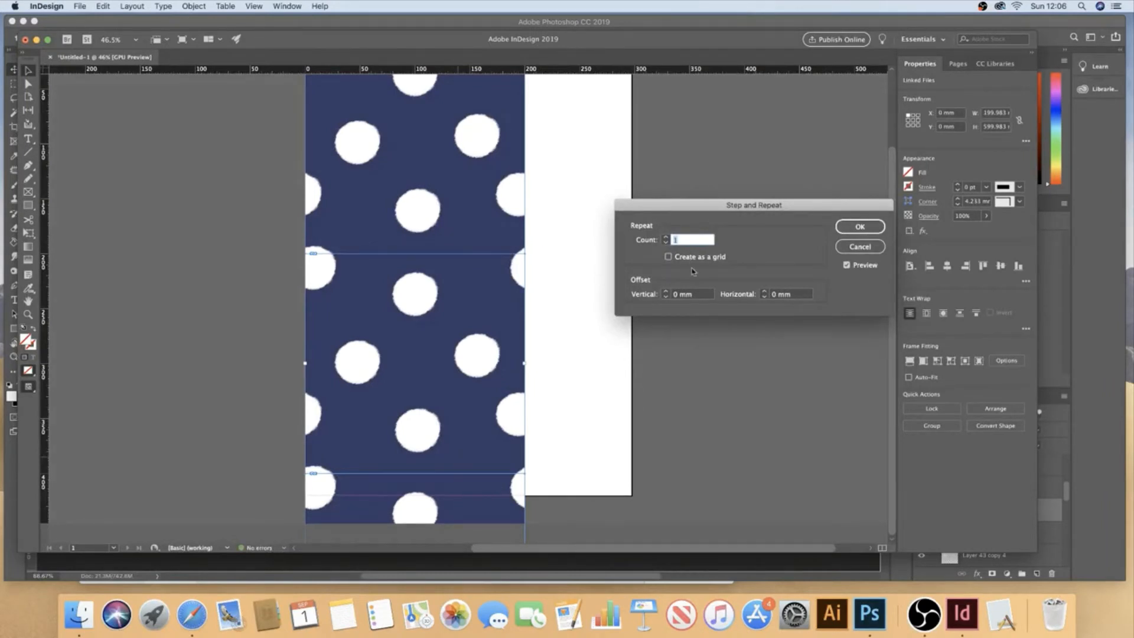
left_click(770, 297)
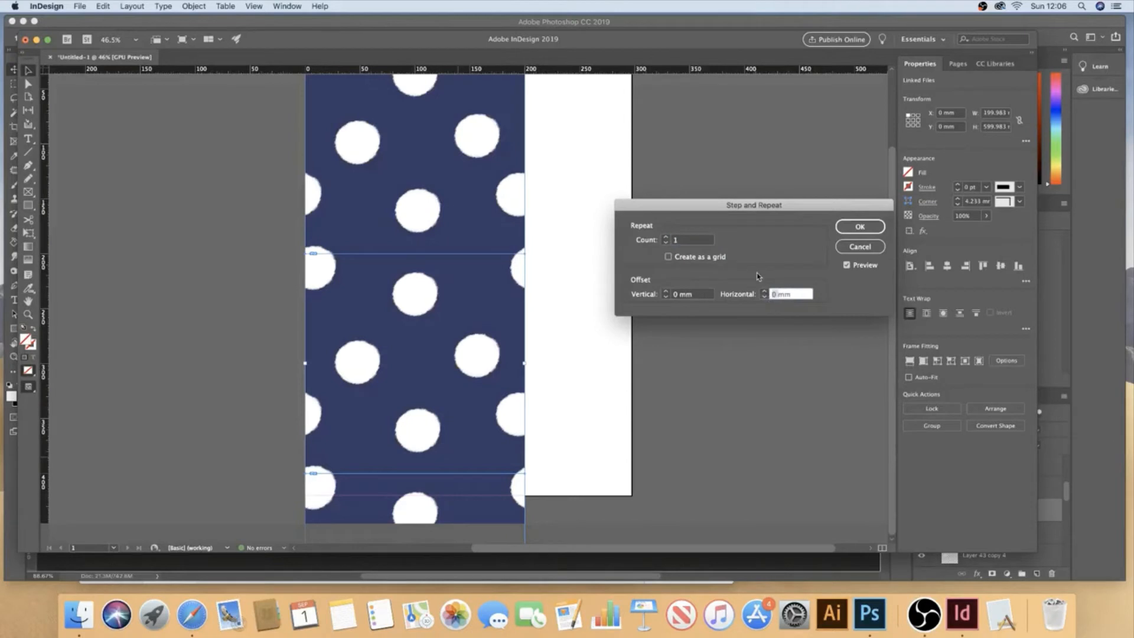
key("Return")
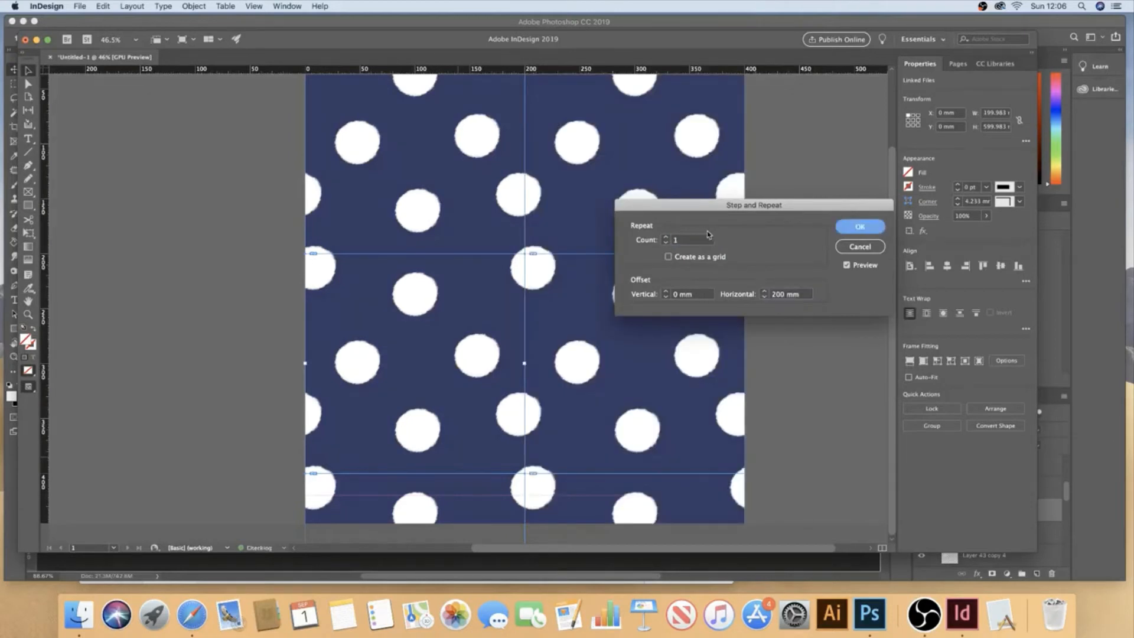
left_click(666, 236)
left_click(667, 243)
left_click(665, 236)
left_click(666, 242)
left_click(869, 230)
left_click(786, 271)
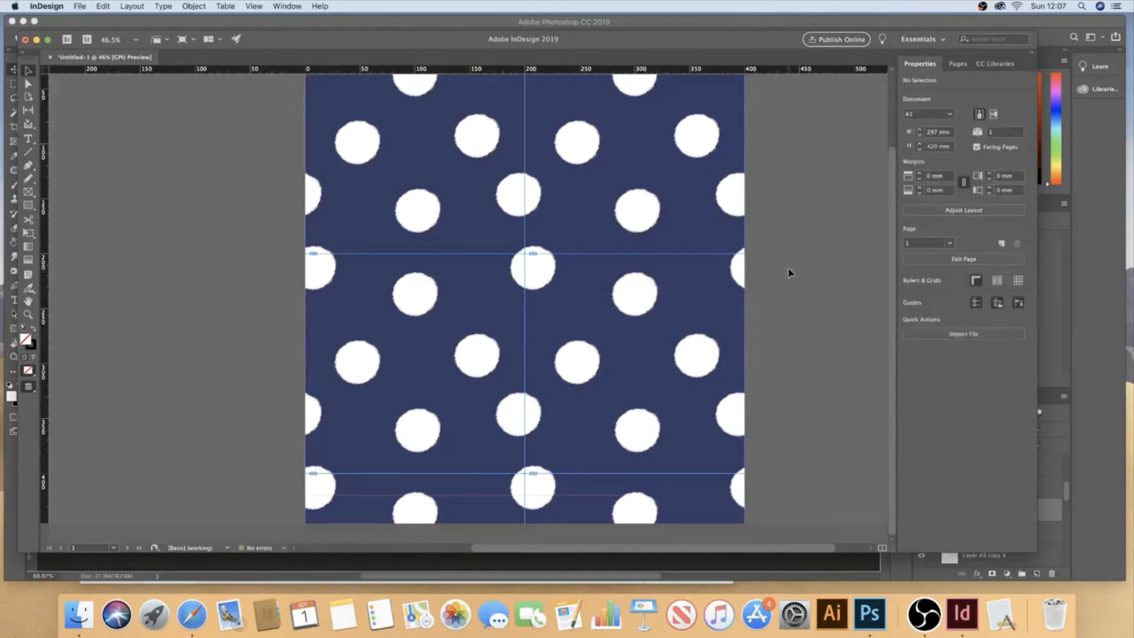
Step: Display the document's linked files and select the PSD FILE.psd link
scroll(752, 324, "up", 2)
scroll(752, 324, "right", 2)
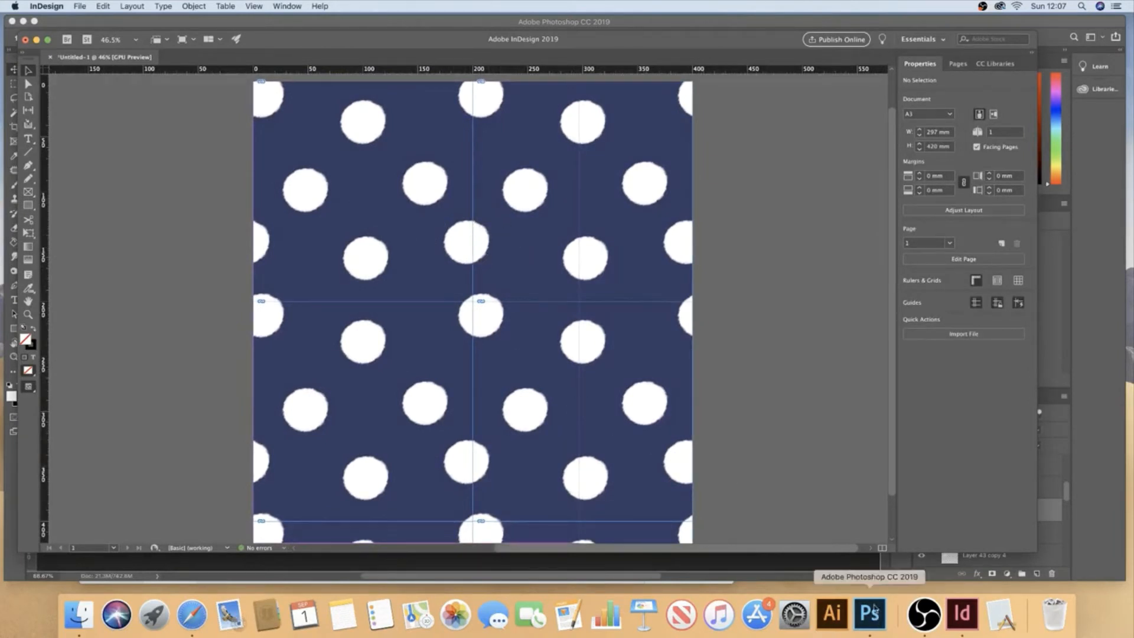
left_click(287, 5)
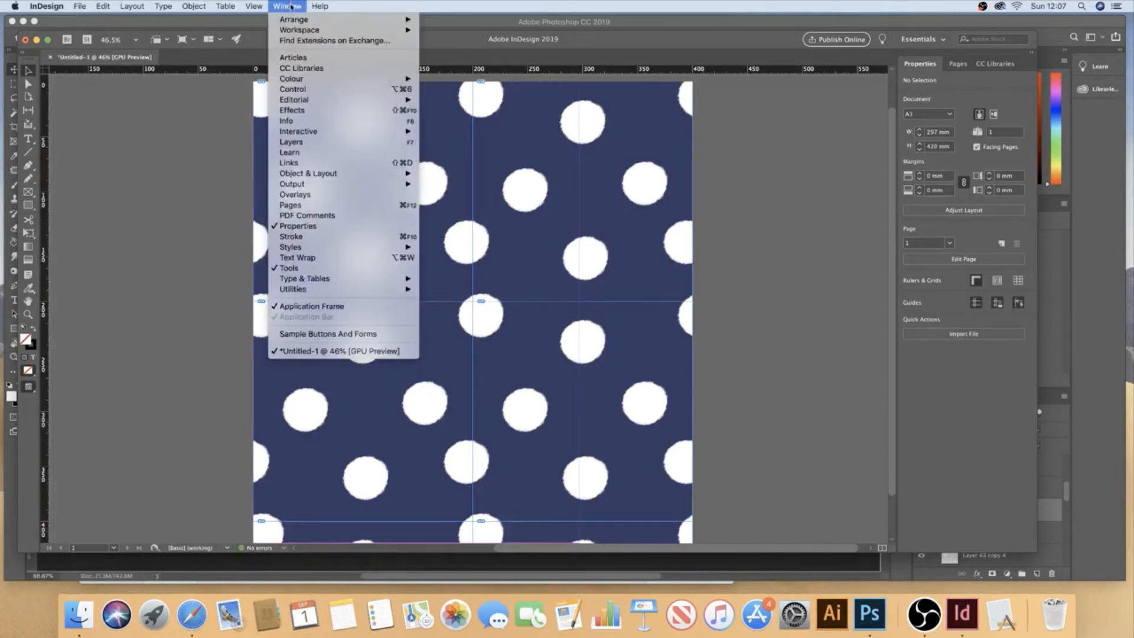
left_click(325, 163)
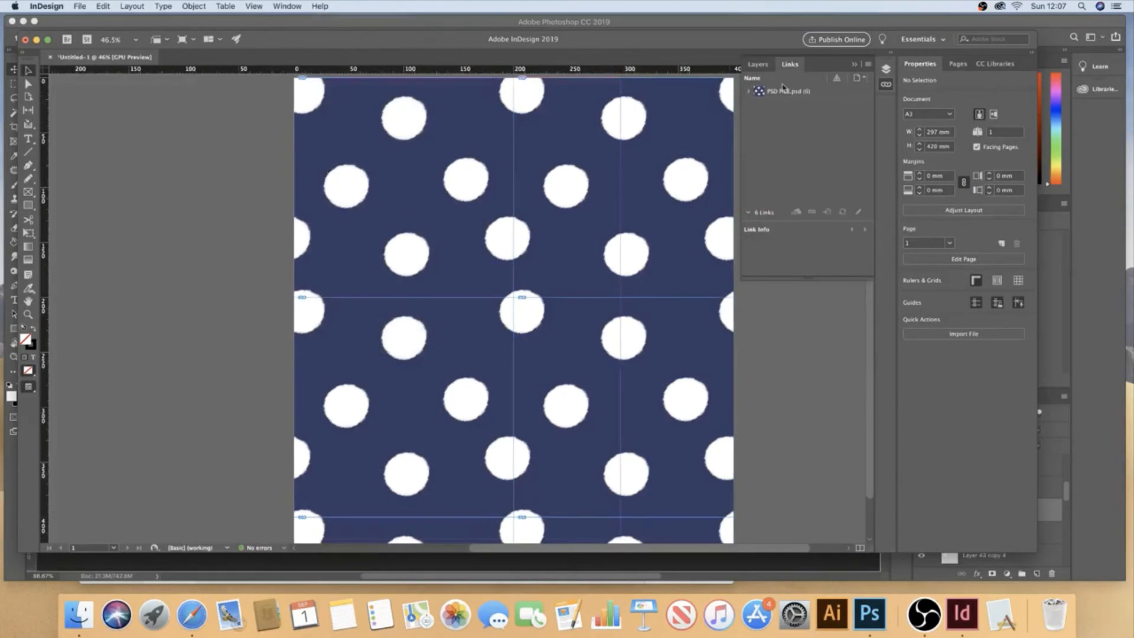
left_click(803, 93)
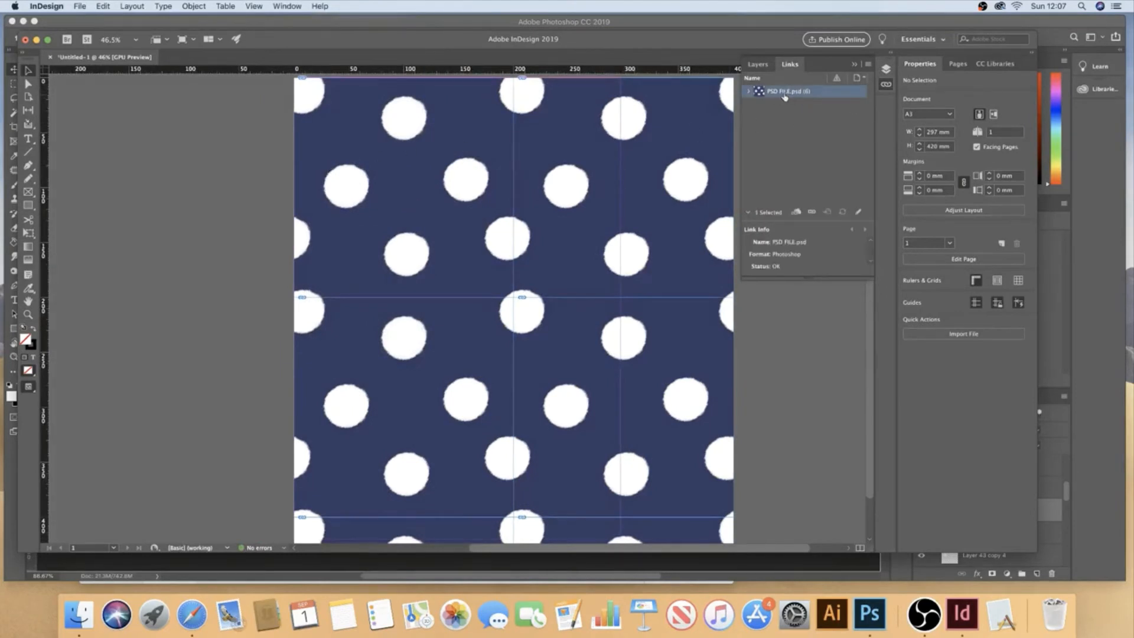
Step: Expand the PSD FILE.psd link to view the list of its placed copies
left_click(746, 91)
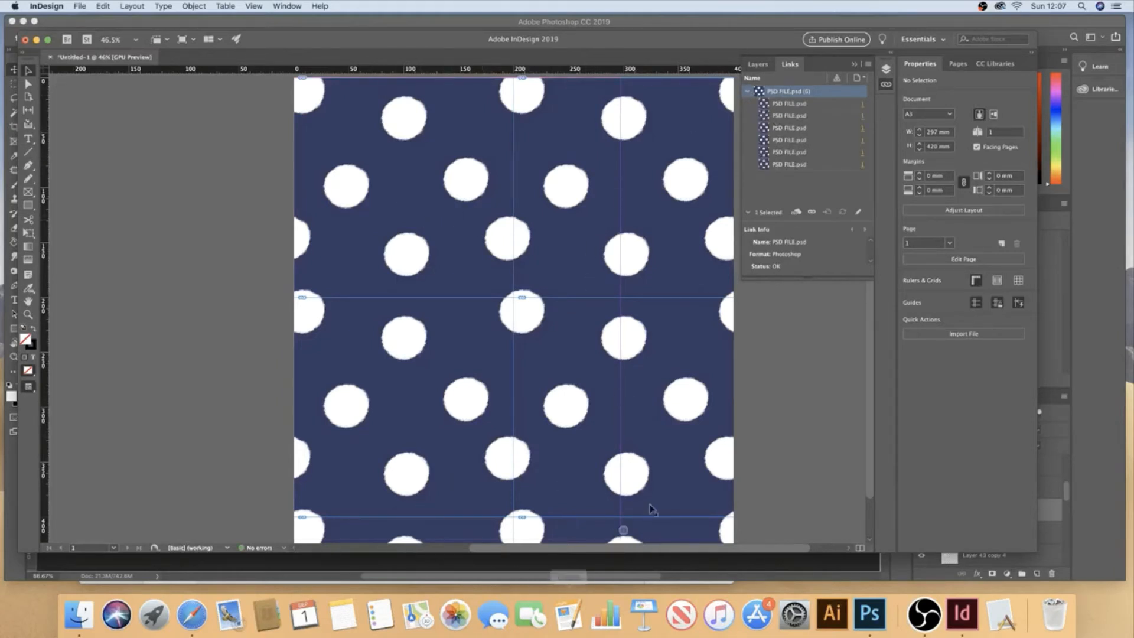
left_click(763, 65)
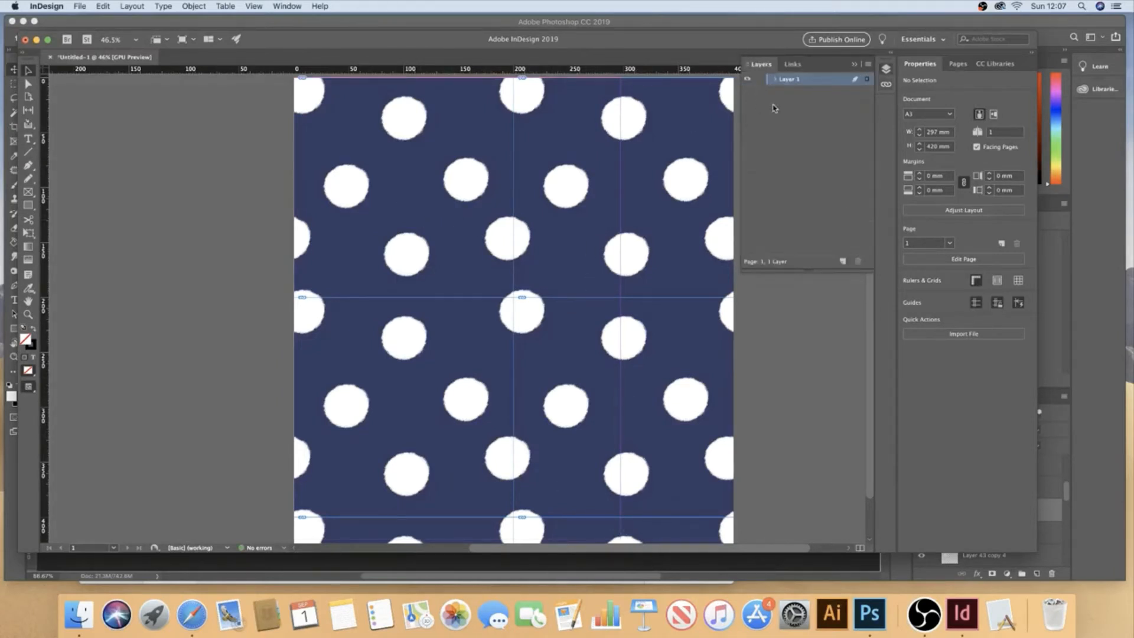
left_click(791, 64)
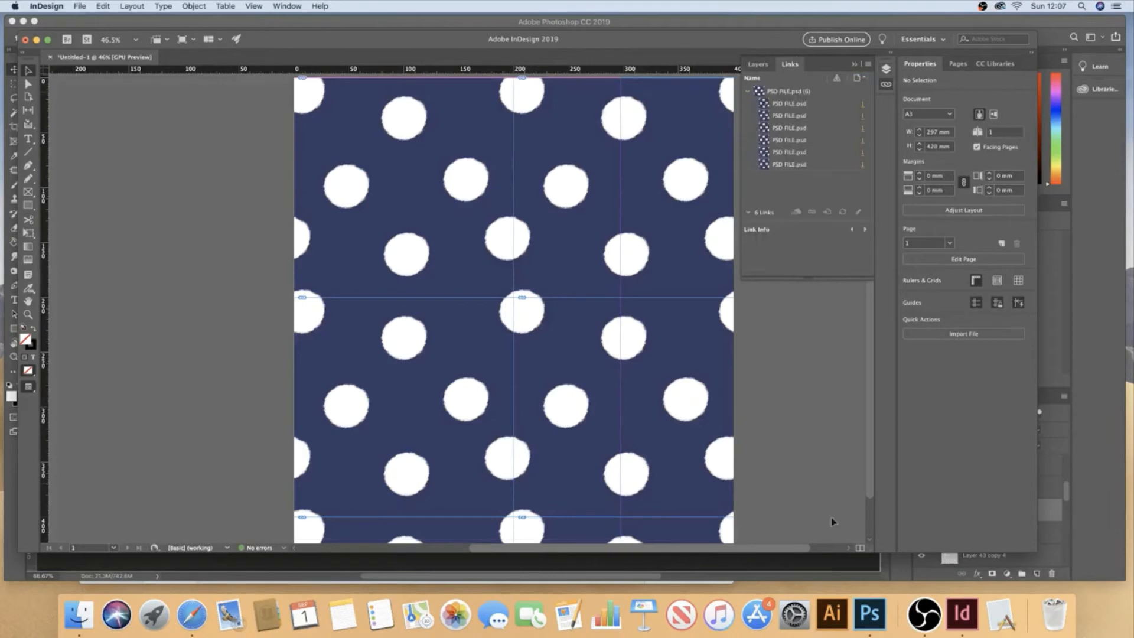
Step: Switch to Photoshop, move the lower-right corner dot up and inward on the tile, and save the file
left_click(880, 617)
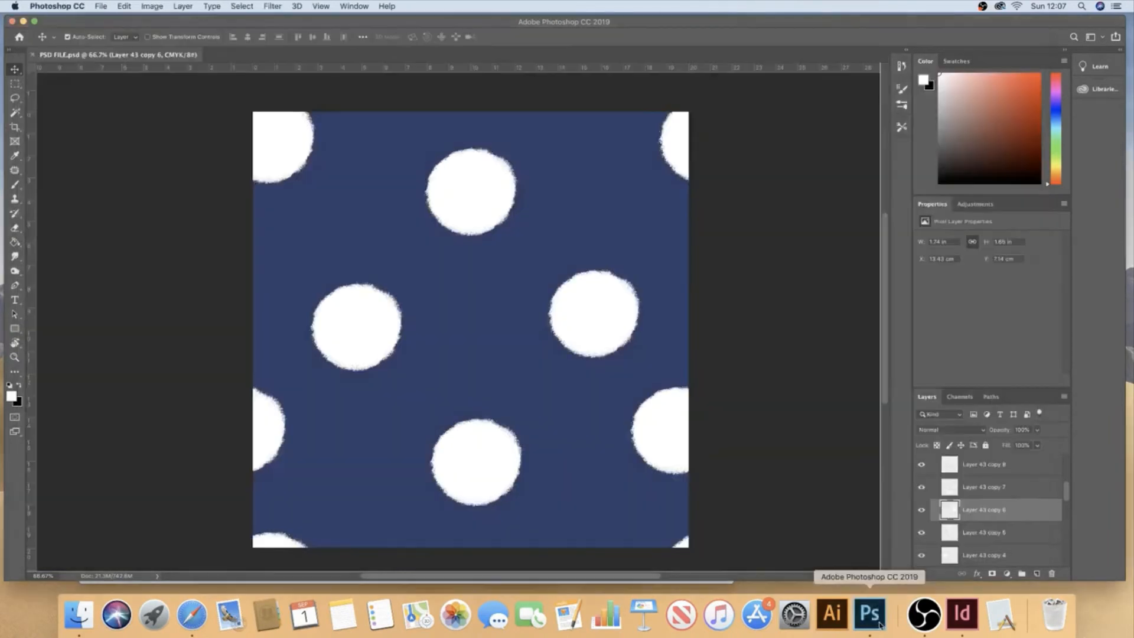
left_click(672, 421)
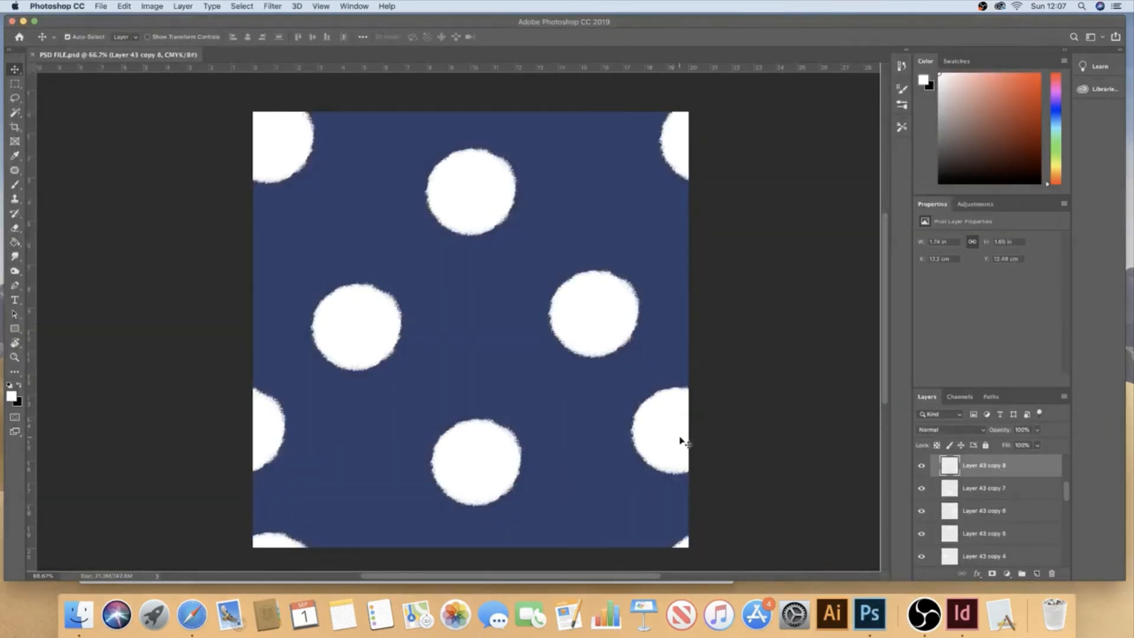
left_click(684, 542)
left_click_drag(685, 543, 662, 524)
key("super+s")
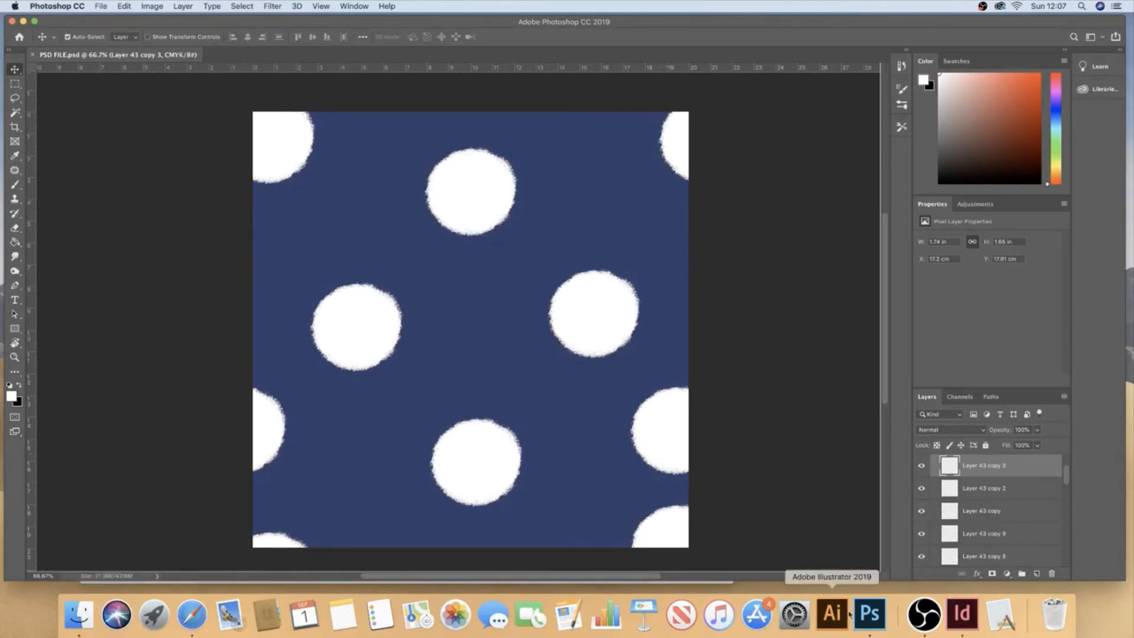
Step: Switch to InDesign and update the modified PSD FILE.psd link for all placed tiles
left_click(963, 613)
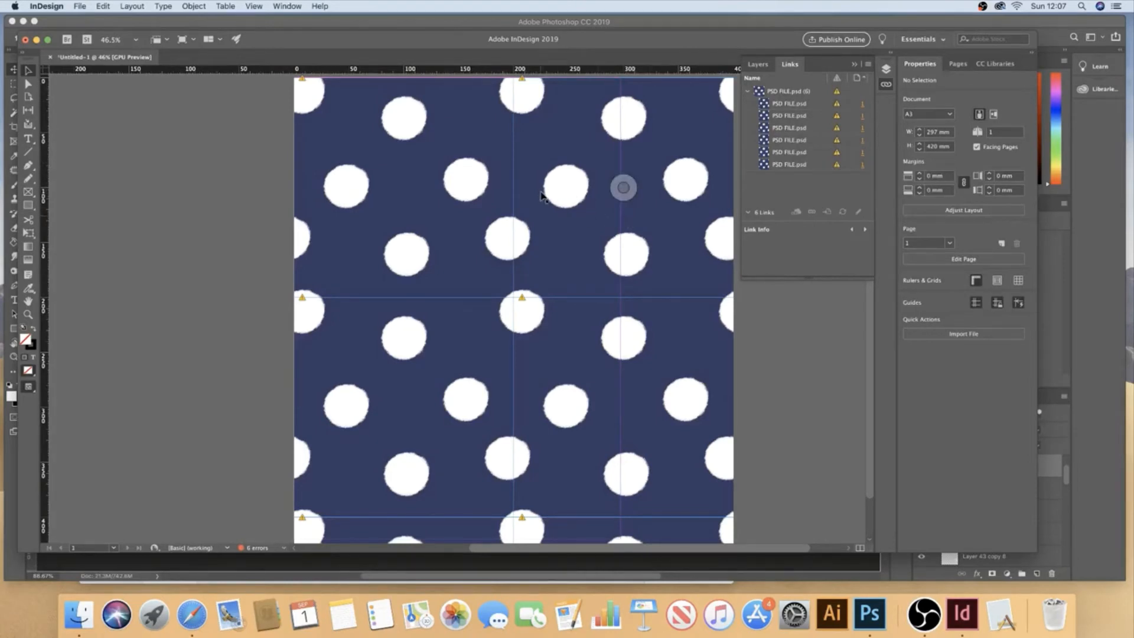
left_click(859, 624)
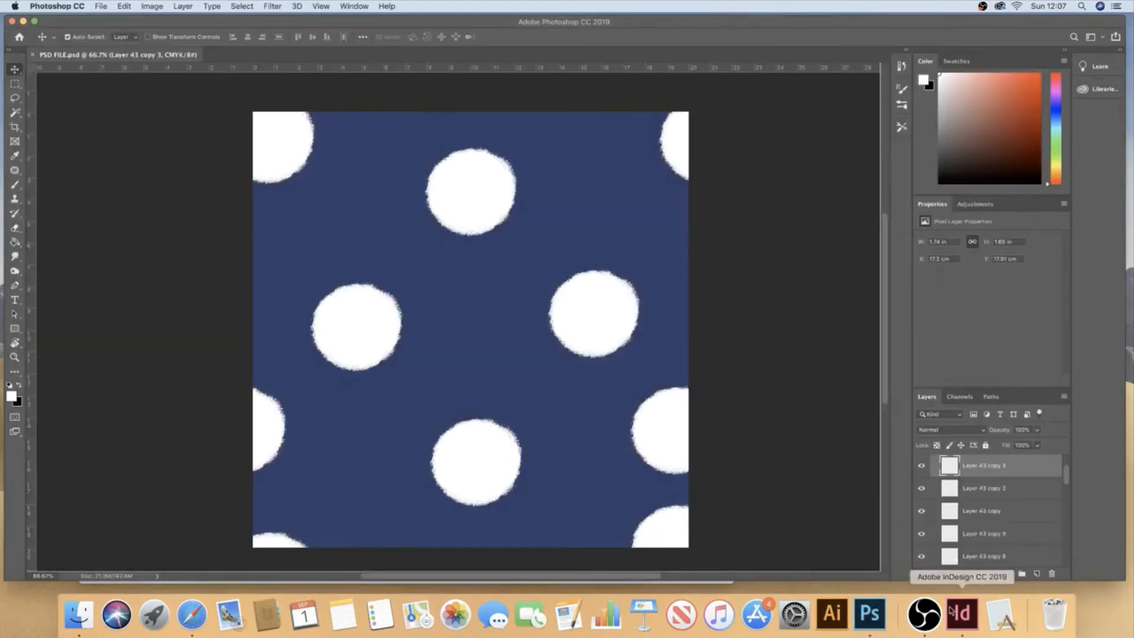
left_click(963, 614)
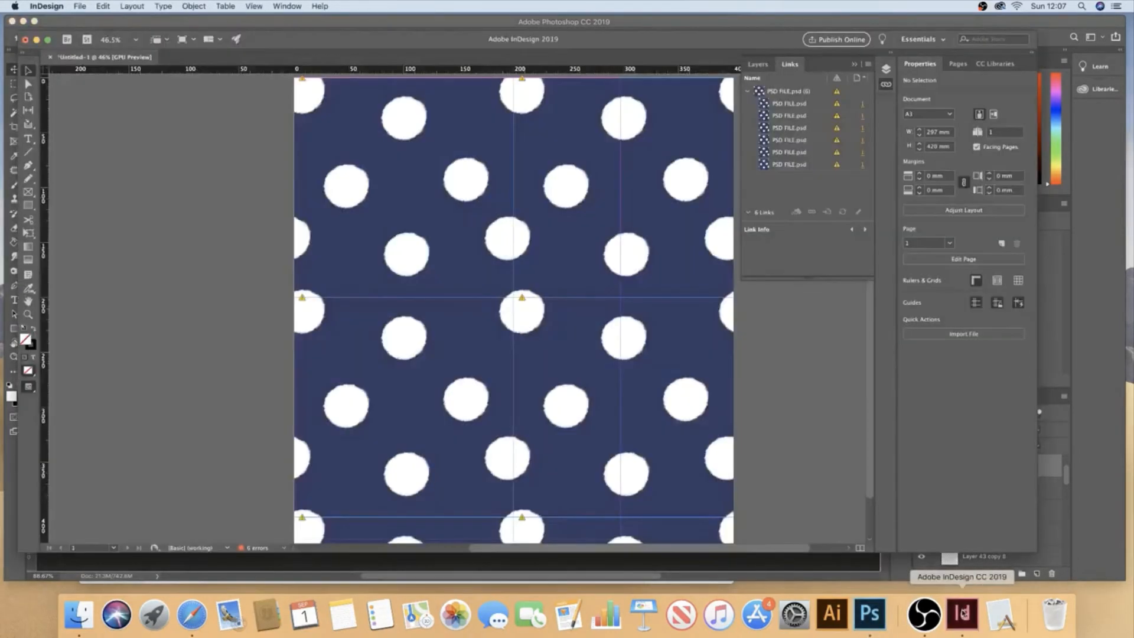
left_click(796, 92)
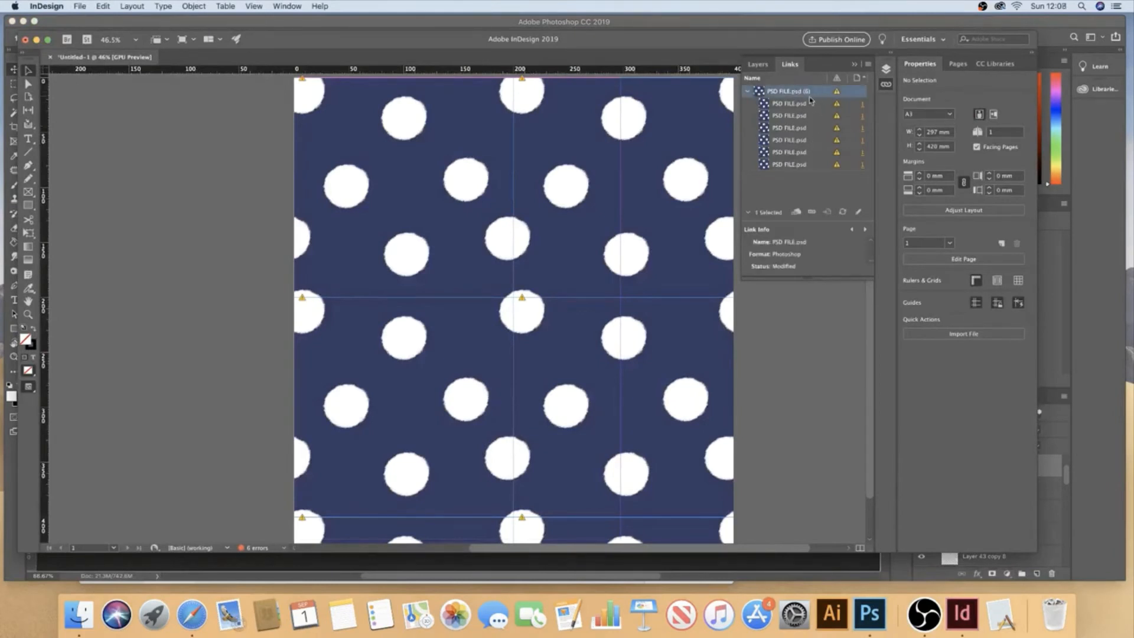
left_click(844, 214)
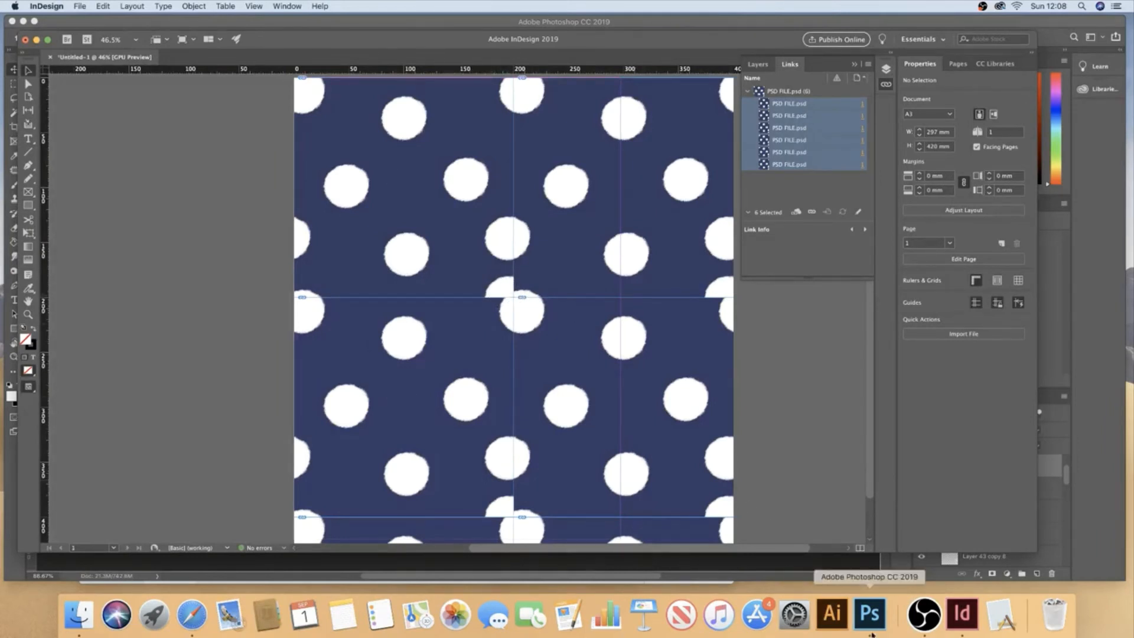
Step: Move the lower-right dot back into the corner in Photoshop, save, and update the tile links in InDesign
left_click(871, 614)
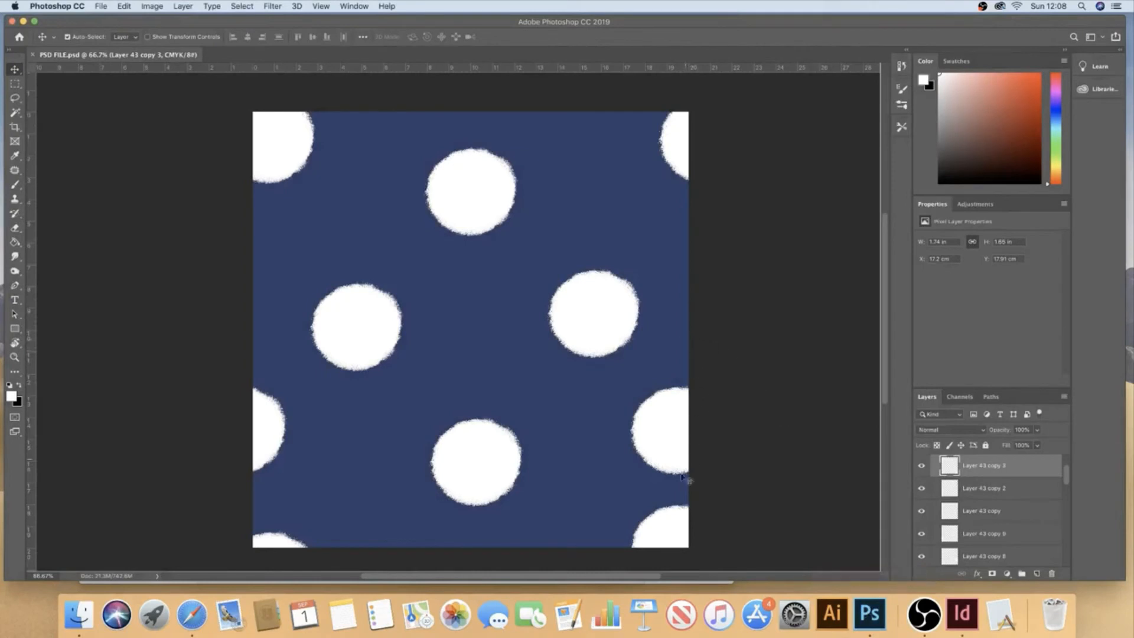
left_click_drag(683, 476, 685, 540)
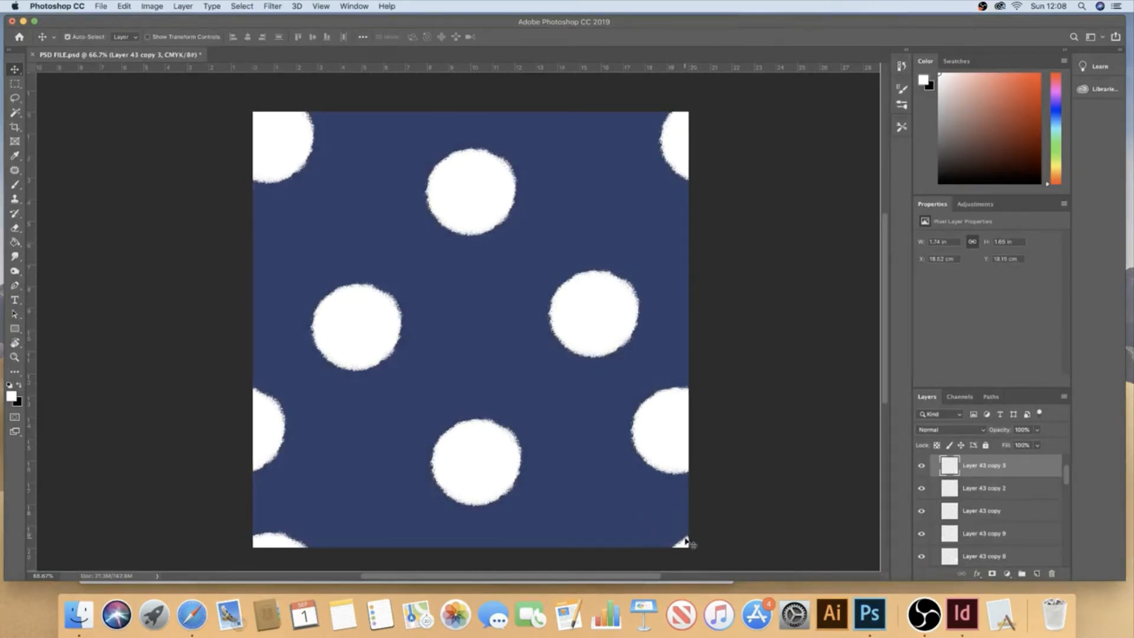
key("super+s")
left_click(965, 614)
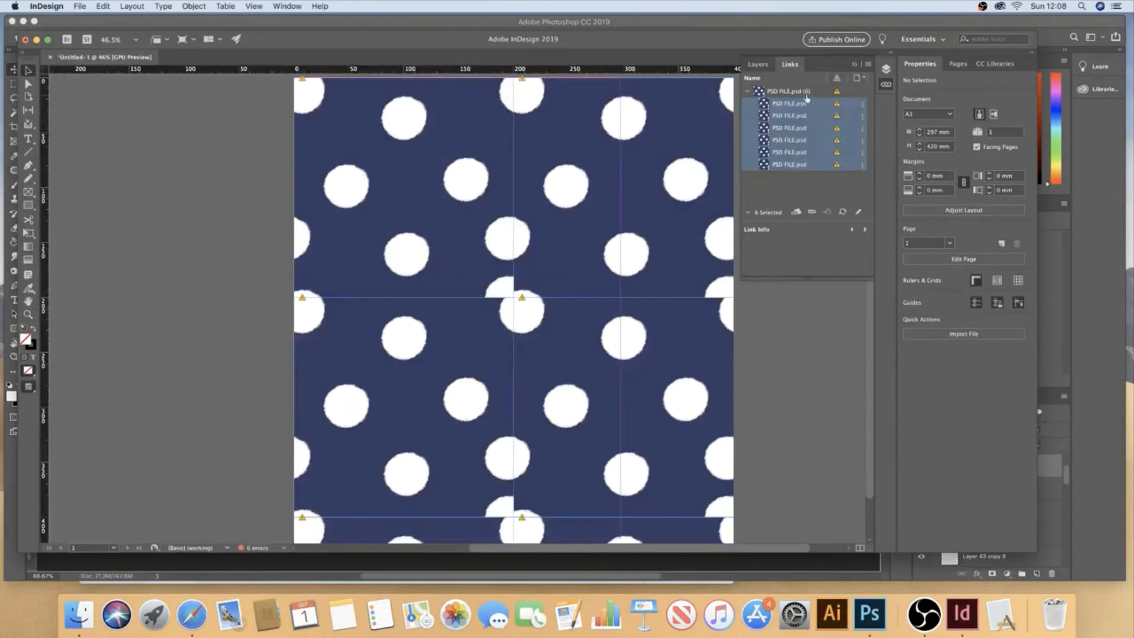
left_click(843, 211)
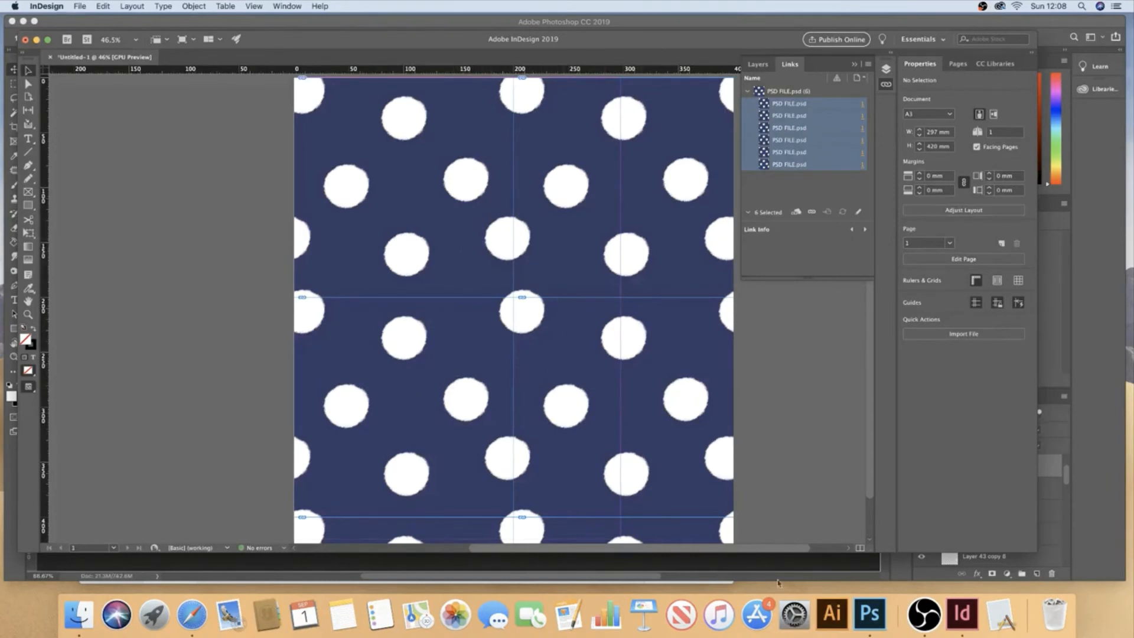
Step: Undo the tile repeats and the image placement in InDesign until the A3 page is empty
left_click(879, 626)
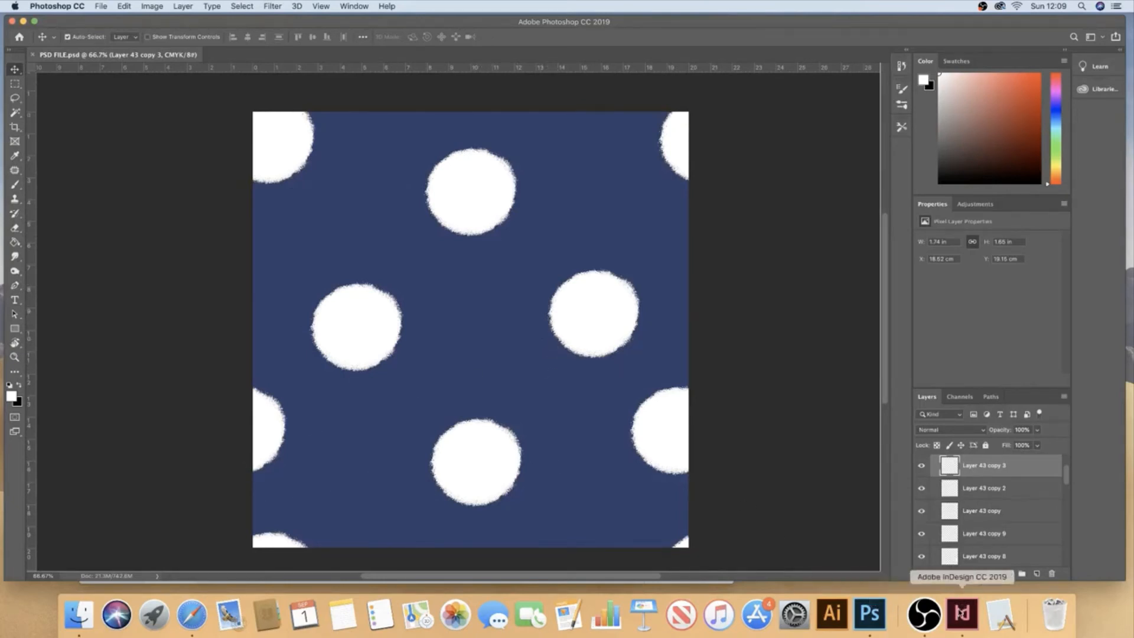
left_click(961, 617)
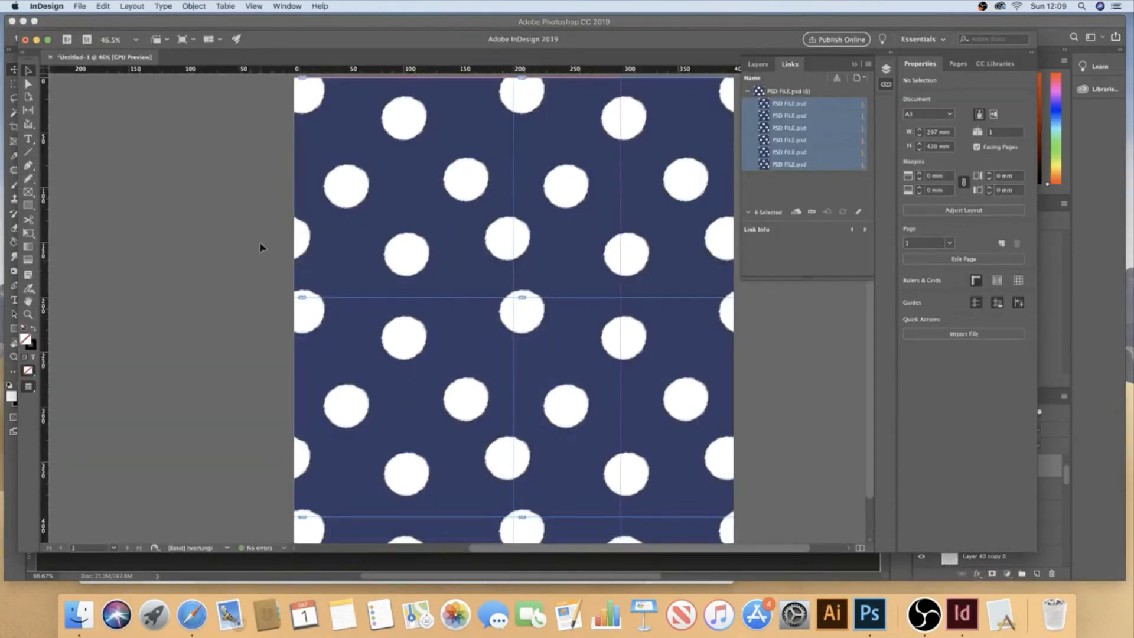
key("super+z")
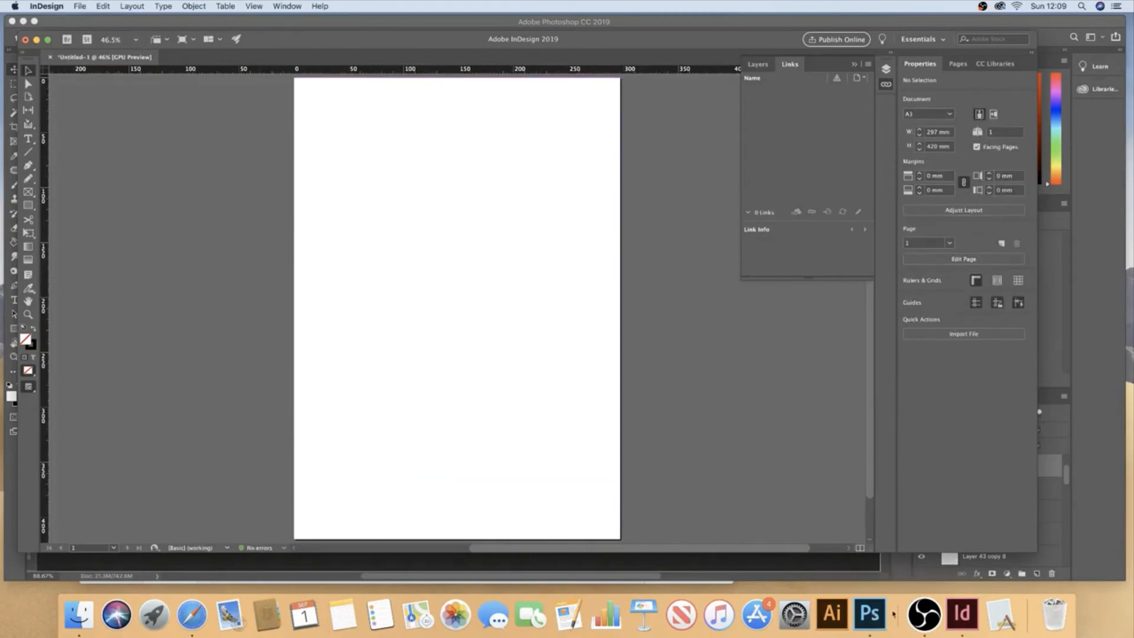
Step: Switch to Photoshop and move the four whole dots in the middle of the tile upward
left_click(869, 614)
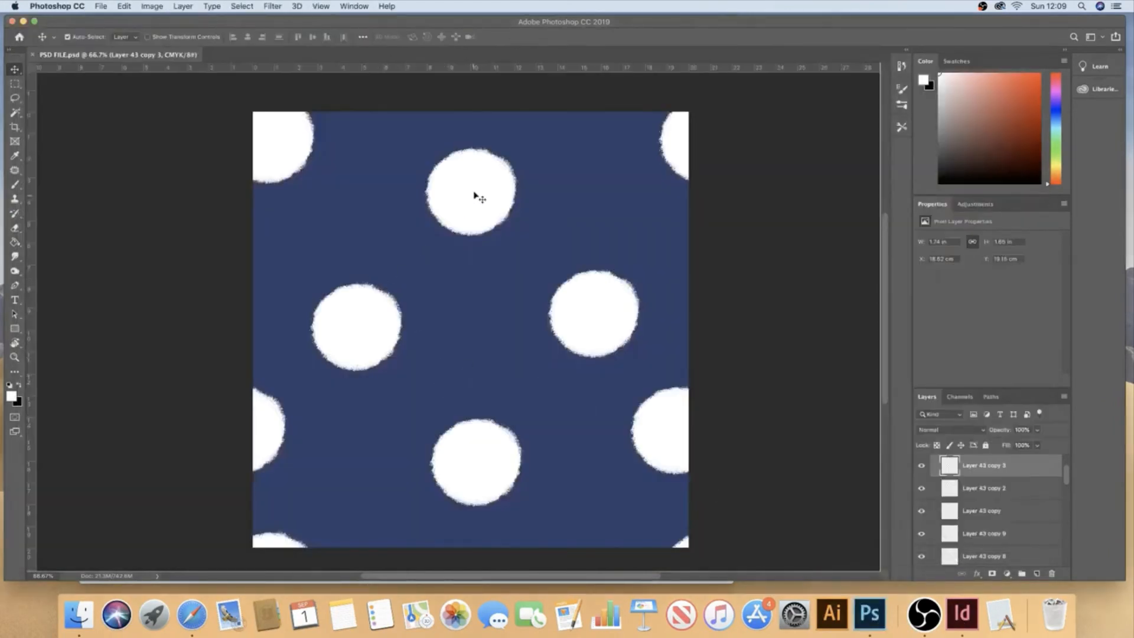
left_click(476, 200)
left_click_drag(480, 208, 481, 195)
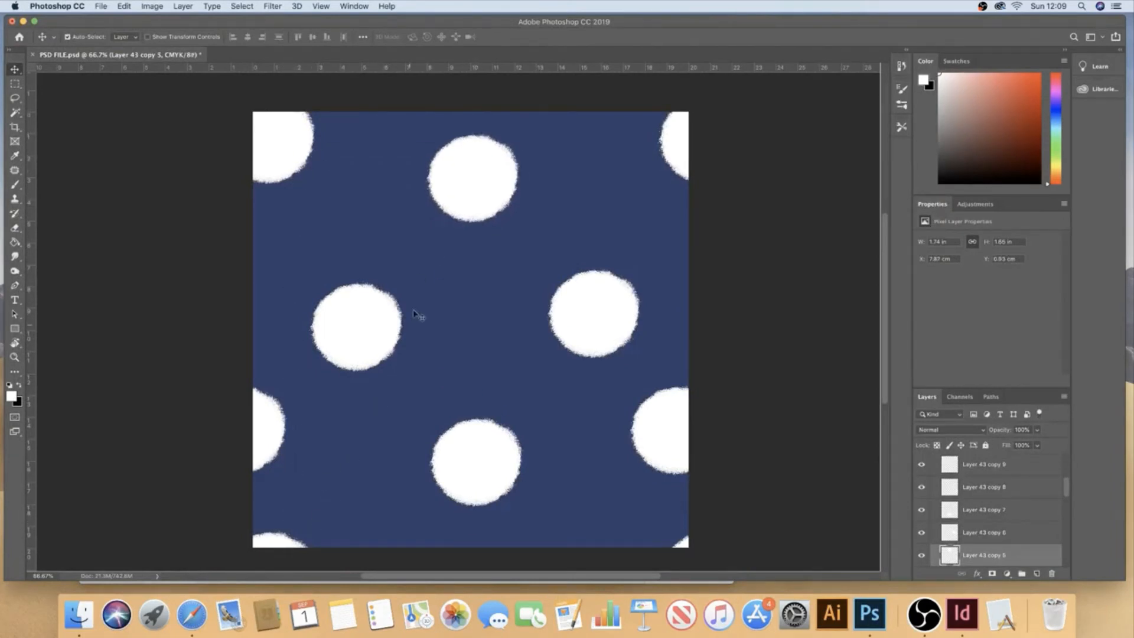
left_click_drag(380, 325, 374, 282)
left_click_drag(614, 329, 610, 279)
left_click_drag(488, 466, 484, 382)
Step: Delete the two dots in the tile's lower-left and lower-right corners
left_click(269, 541)
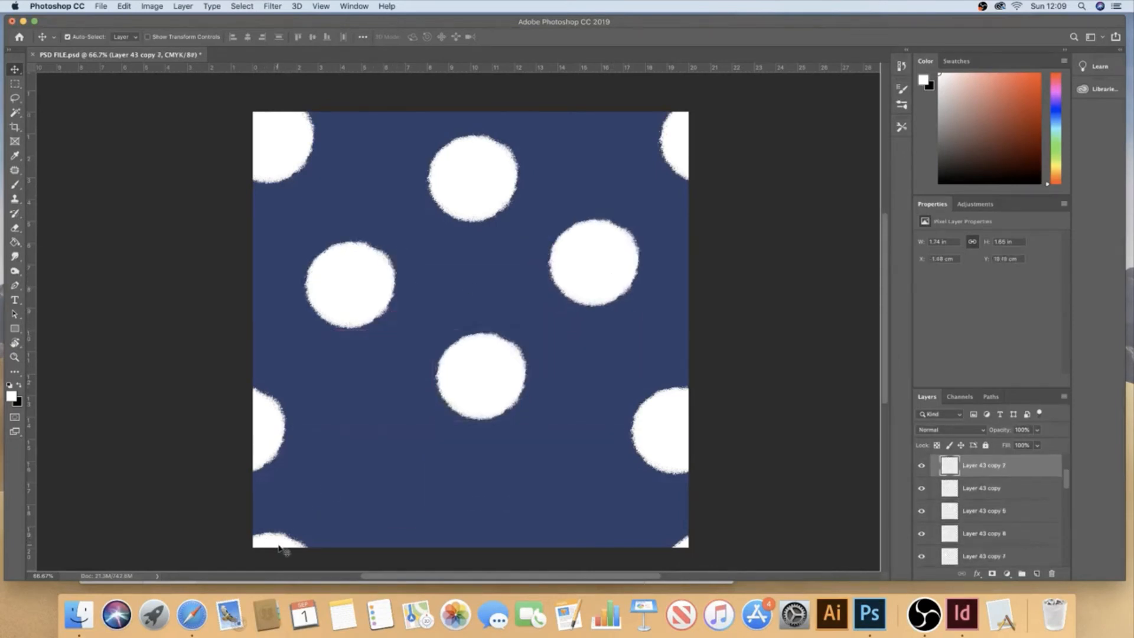
key("BackSpace")
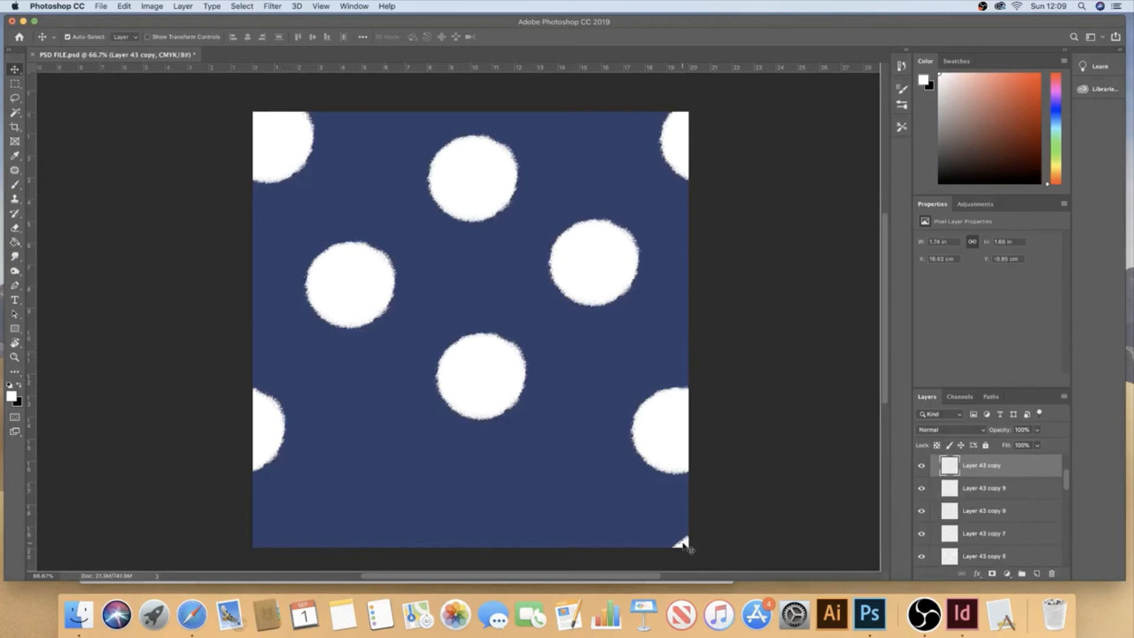
left_click(684, 543)
key("BackSpace")
Step: Duplicate the two upper corner dots and transform the copies with a relative offset of 100 mm in X and 200 mm in Y
left_click(292, 140)
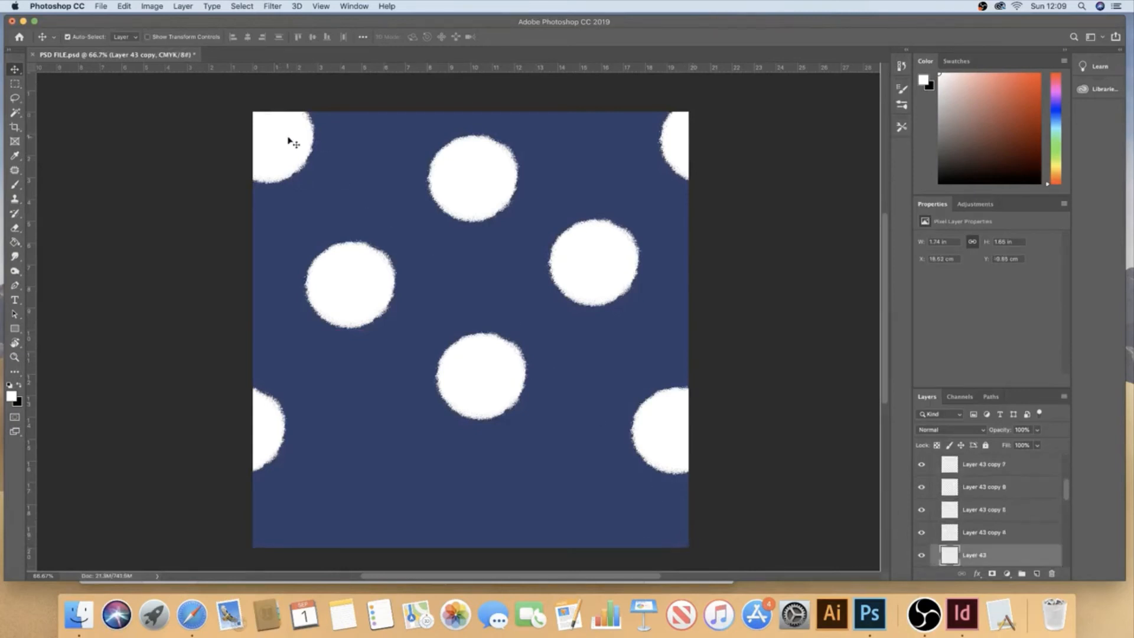
left_click(675, 148, "shift")
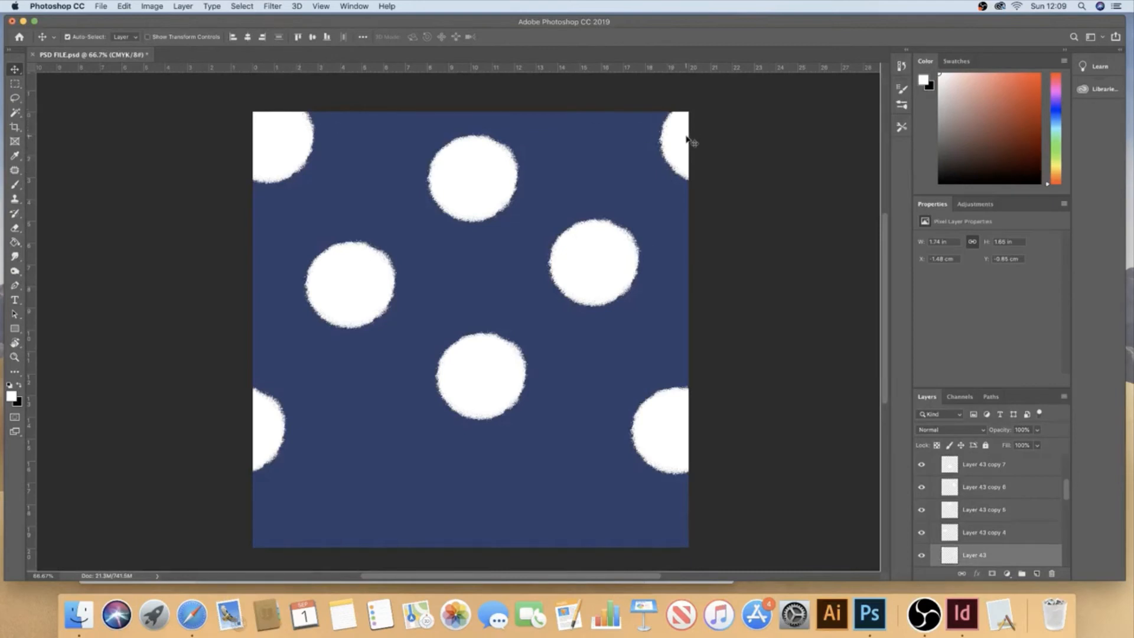
key("super")
key("super+j")
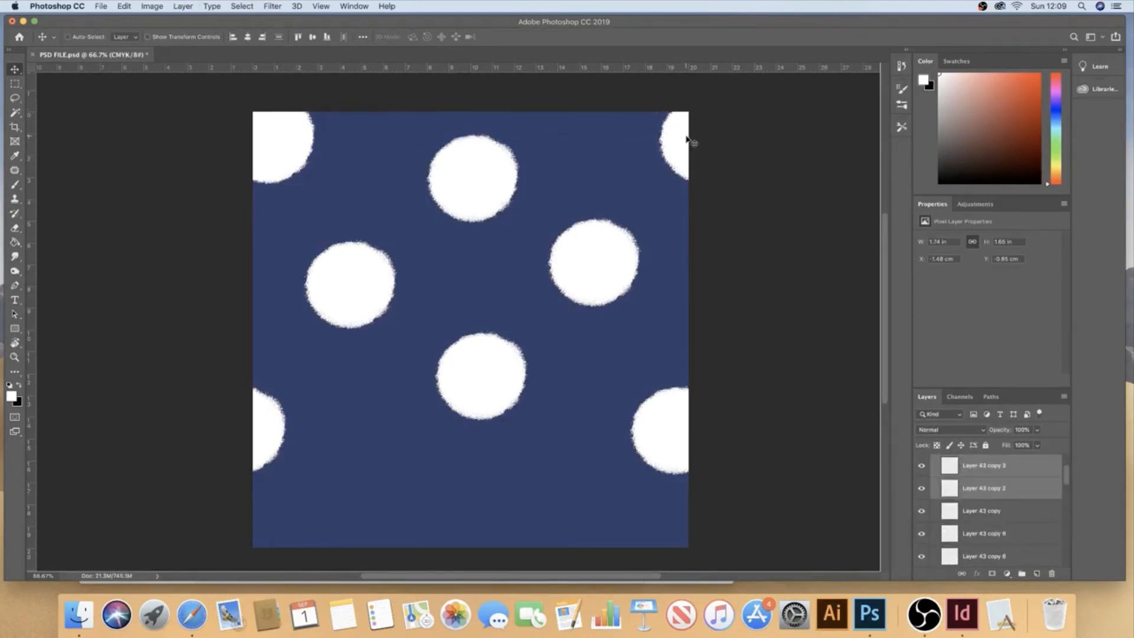
key("super+t")
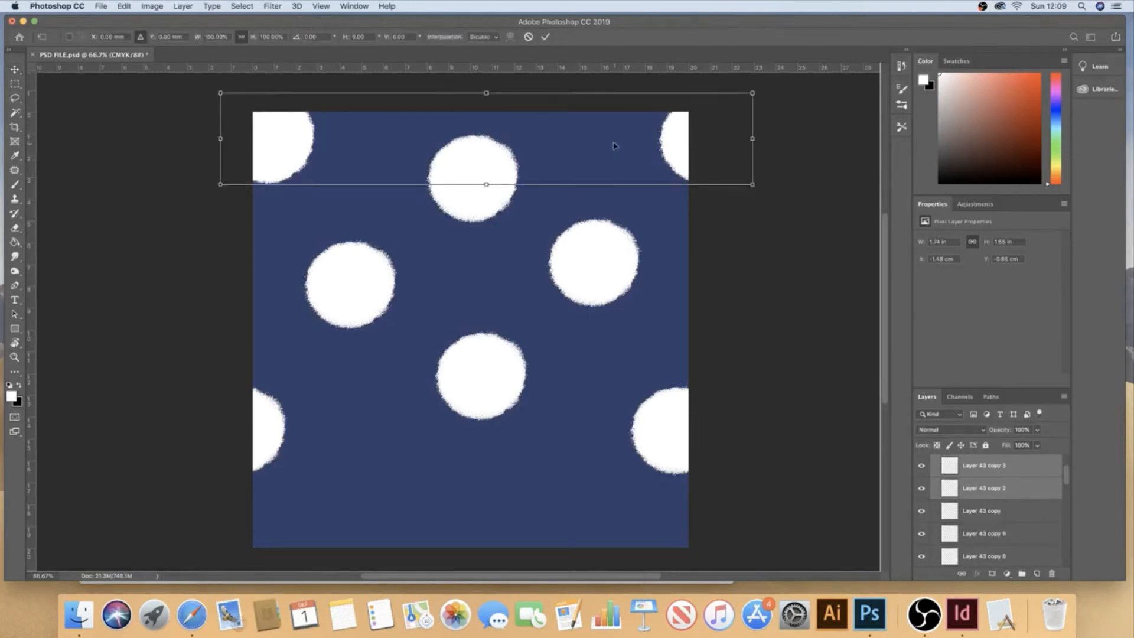
double_click(114, 37)
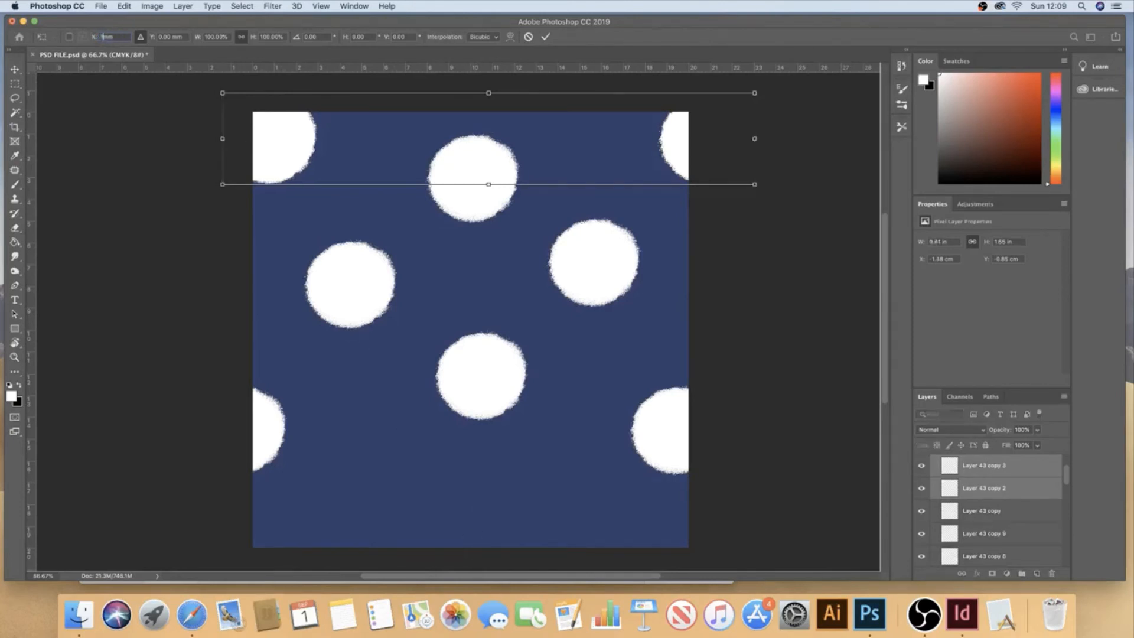
type("100")
key("Tab")
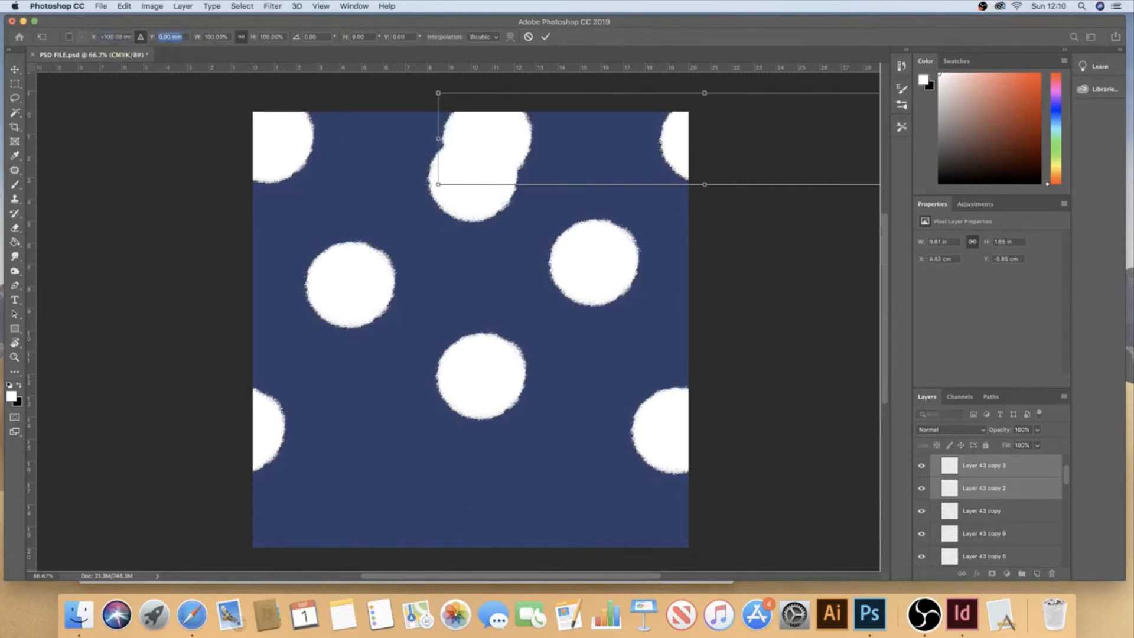
type("200")
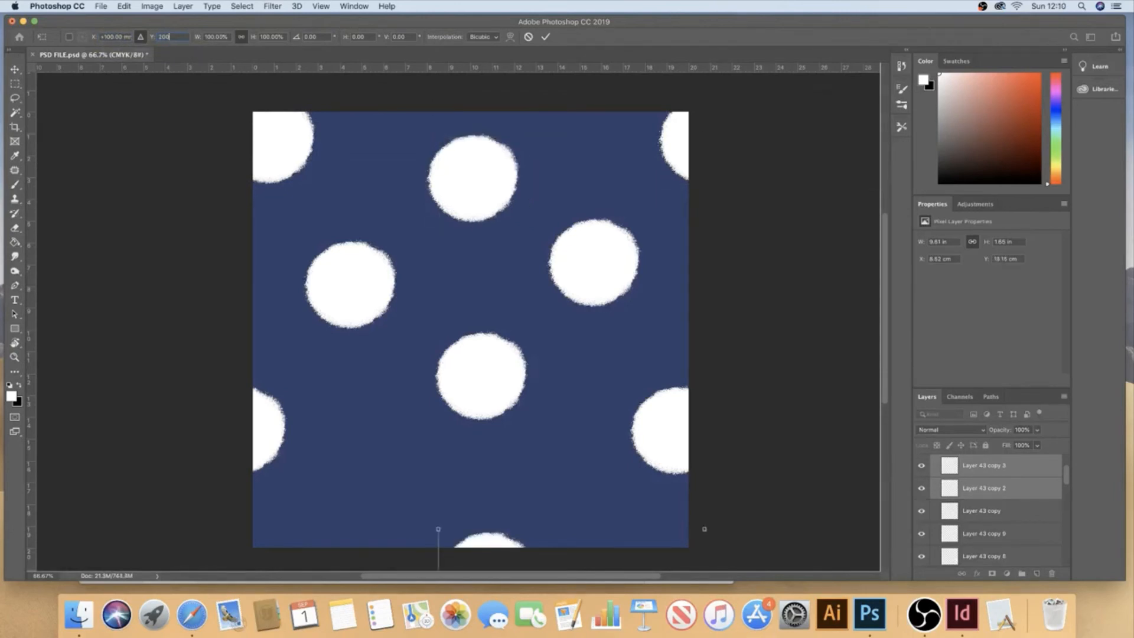
key("Return")
Step: Space the four whole dots evenly around the middle of the tile and save the file
left_click_drag(475, 373, 466, 427)
left_click_drag(352, 309, 340, 328)
left_click_drag(588, 269, 597, 310)
left_click_drag(481, 185, 483, 201)
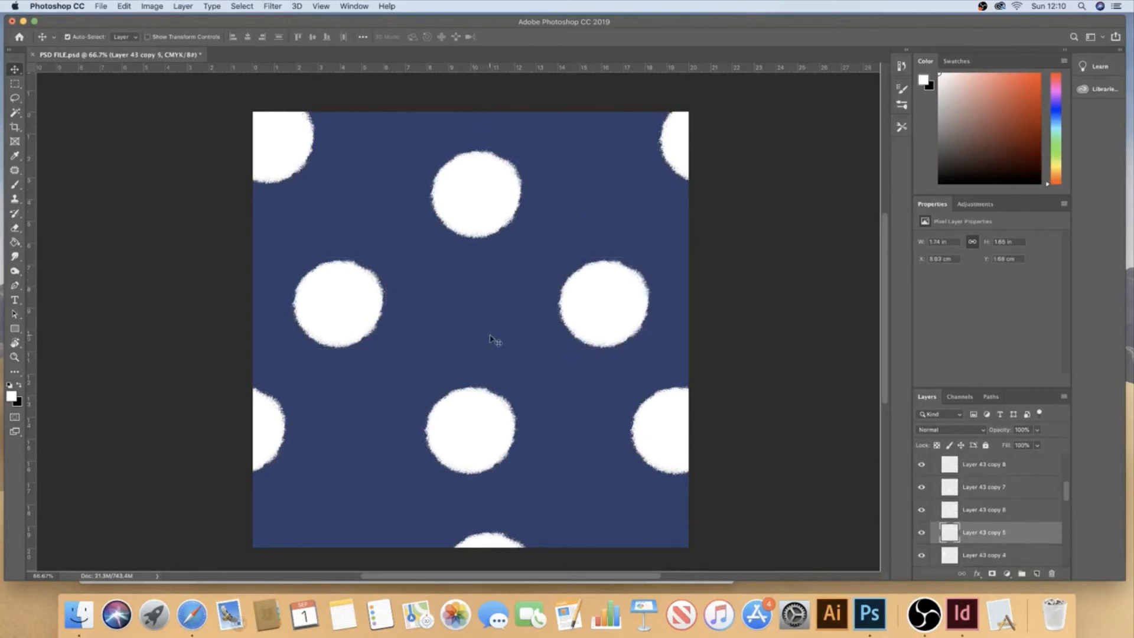
key("super")
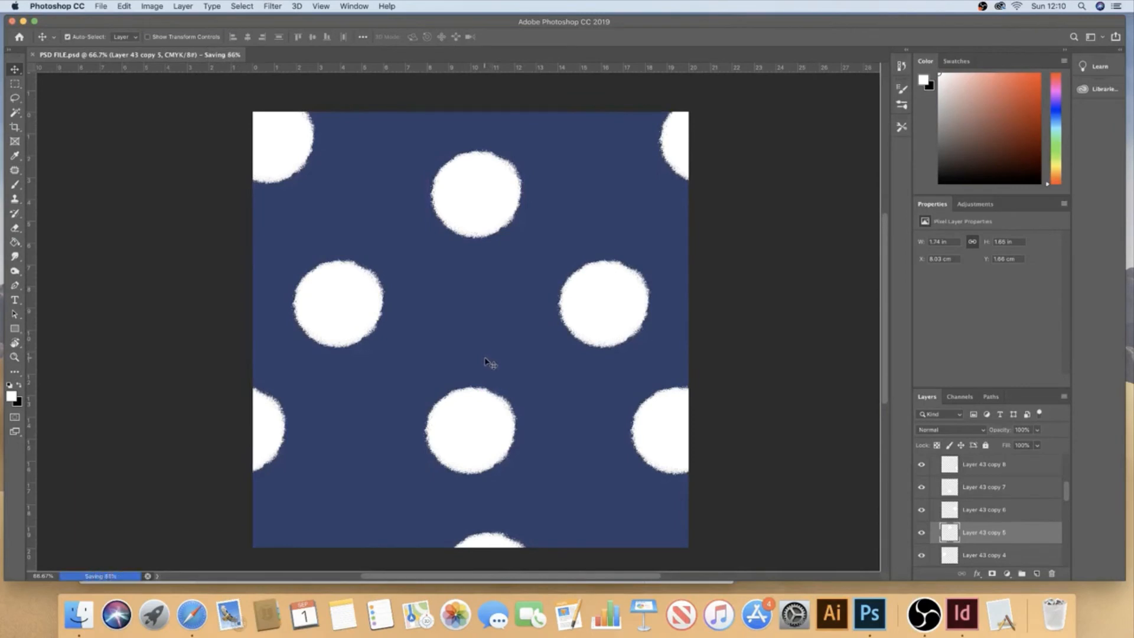
Step: Switch to InDesign and place PSD FILE.psd in the upper part of the empty A3 page
left_click(962, 614)
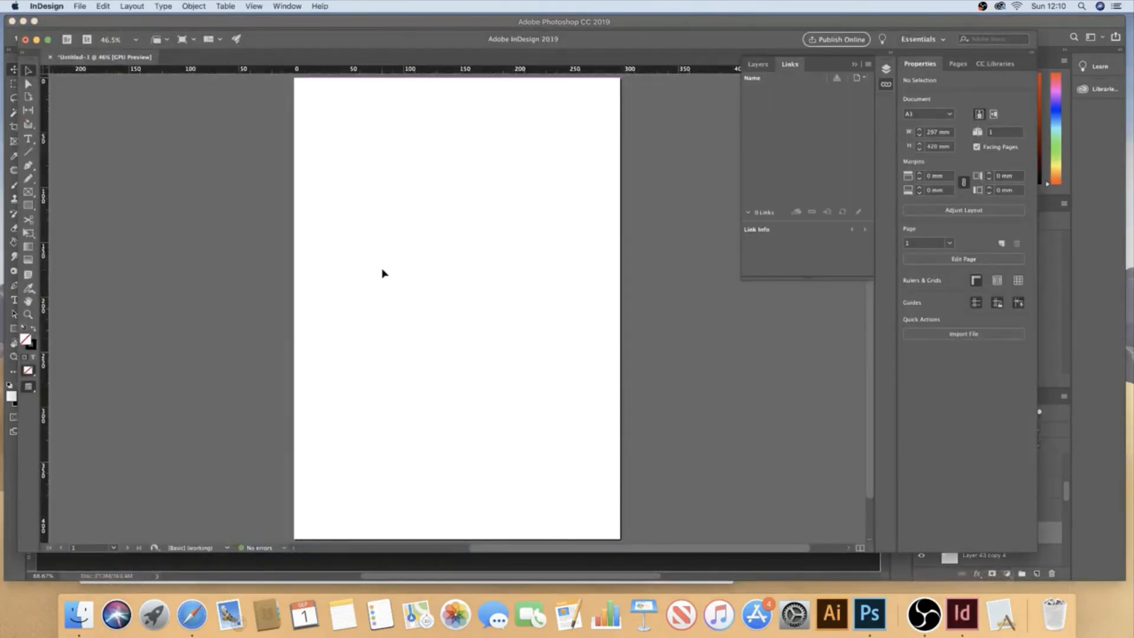
left_click(62, 6)
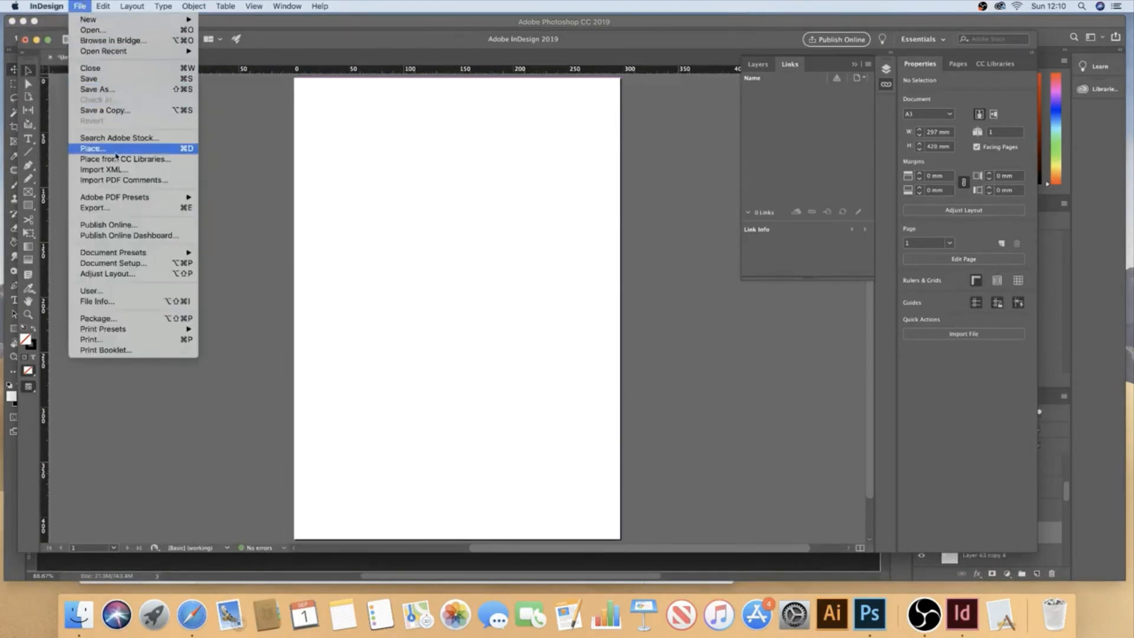
left_click(115, 152)
left_click(495, 147)
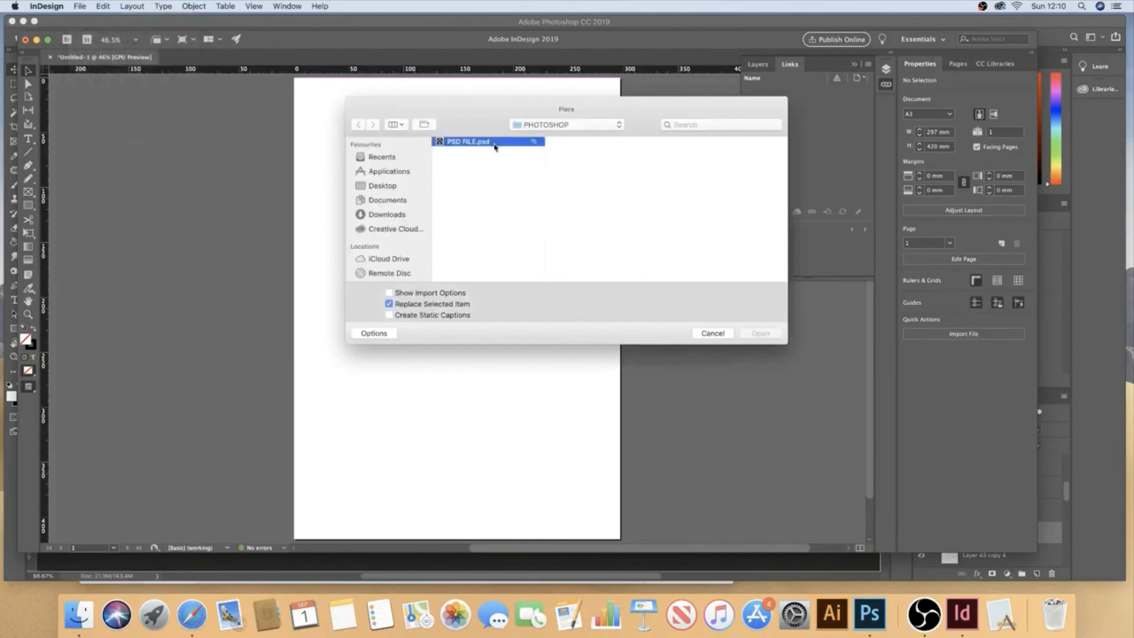
left_click(760, 333)
left_click(357, 173)
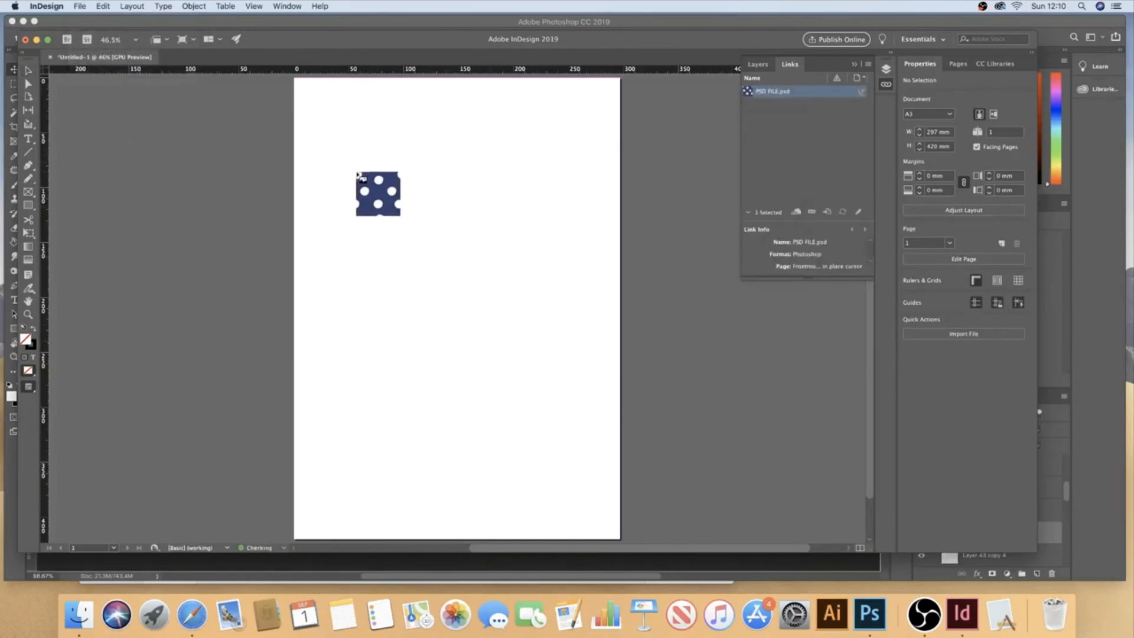
Step: Place the tile image at full size and align it to the upper-left corner of the A3 page
left_click(358, 173)
left_click_drag(533, 300, 437, 161)
left_click(929, 266)
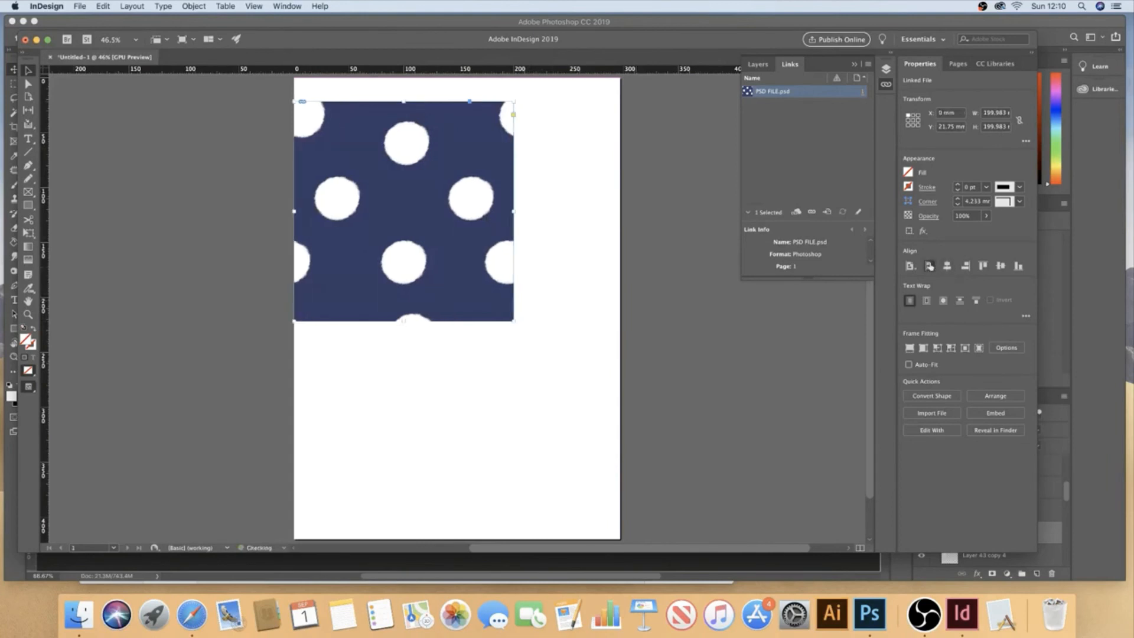
left_click(984, 267)
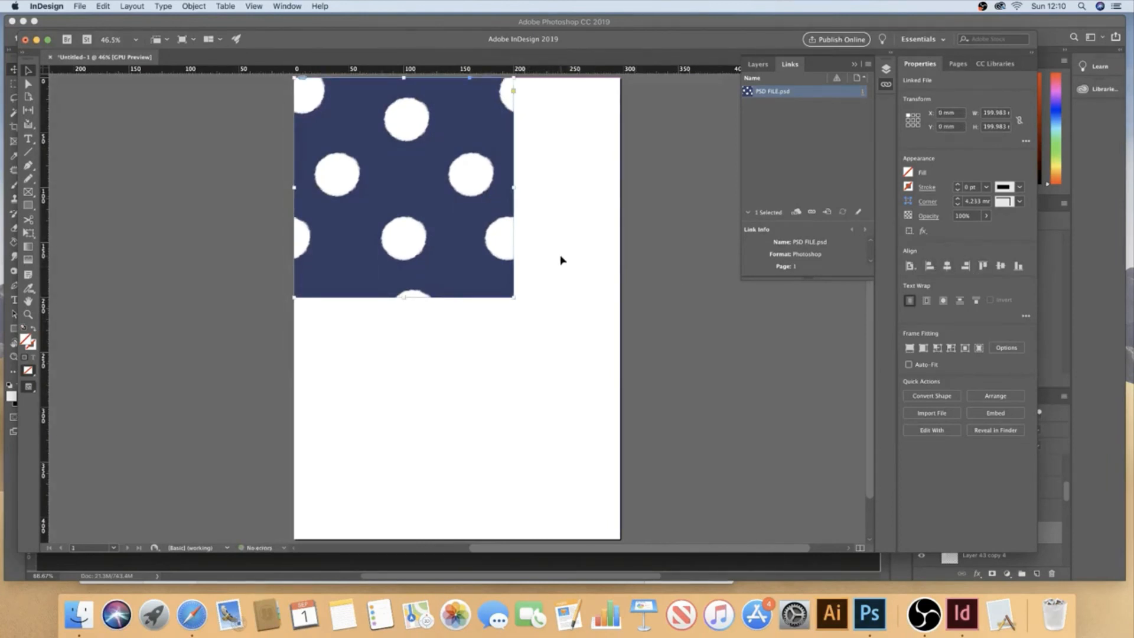
Step: Step and repeat the tile once with a 0 mm vertical and 200 mm horizontal offset, toggling the preview before accepting
key("super+alt+u")
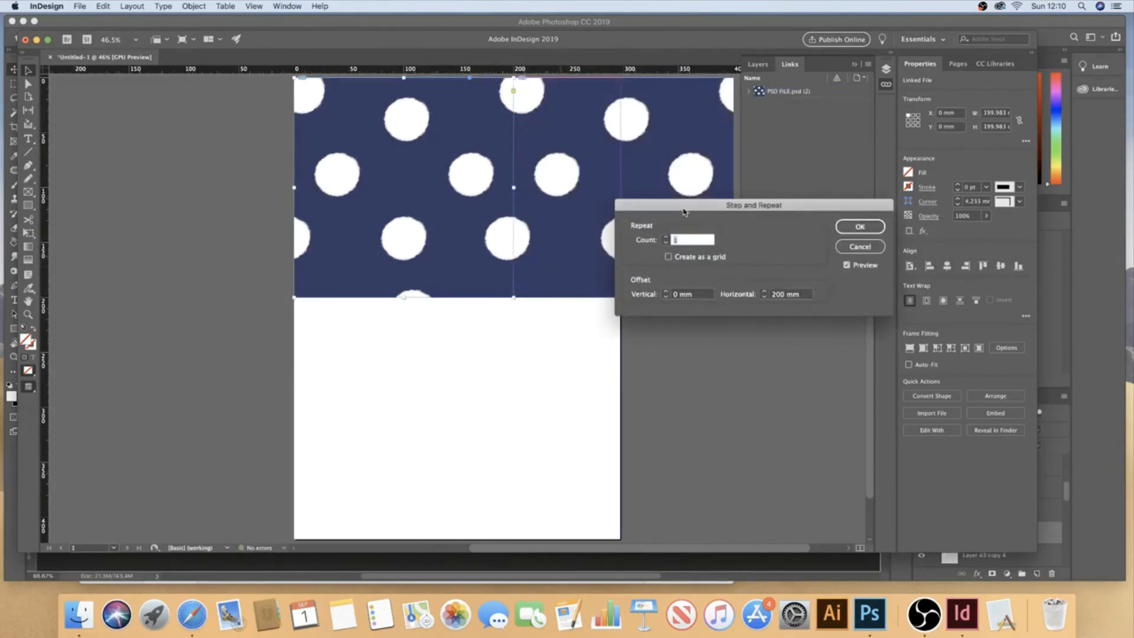
left_click_drag(682, 208, 632, 352)
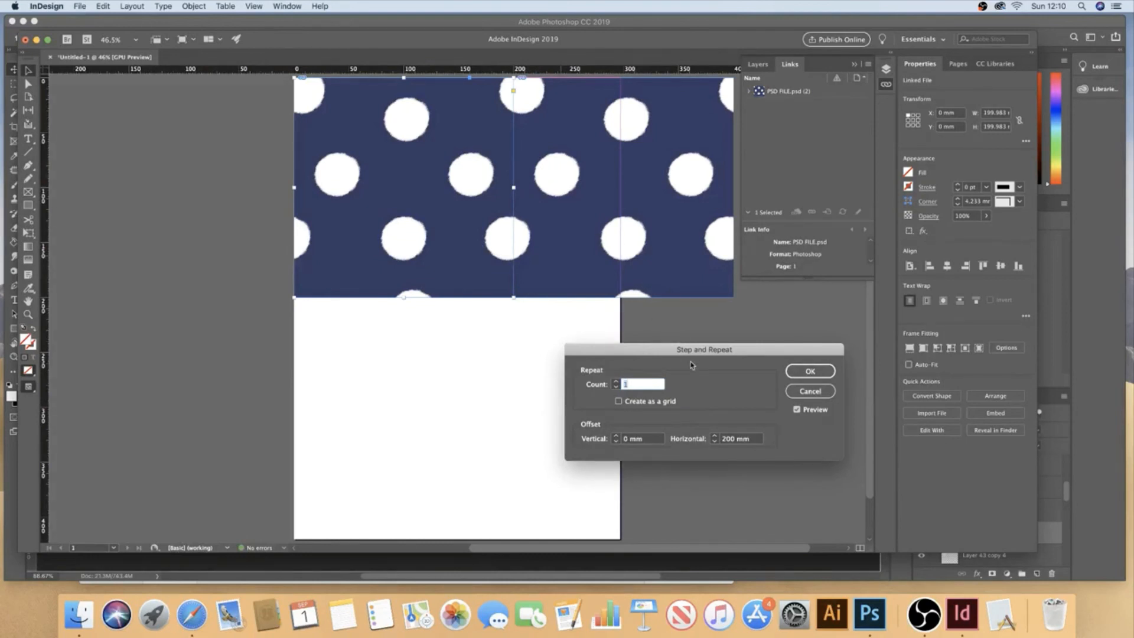
left_click_drag(694, 353, 661, 326)
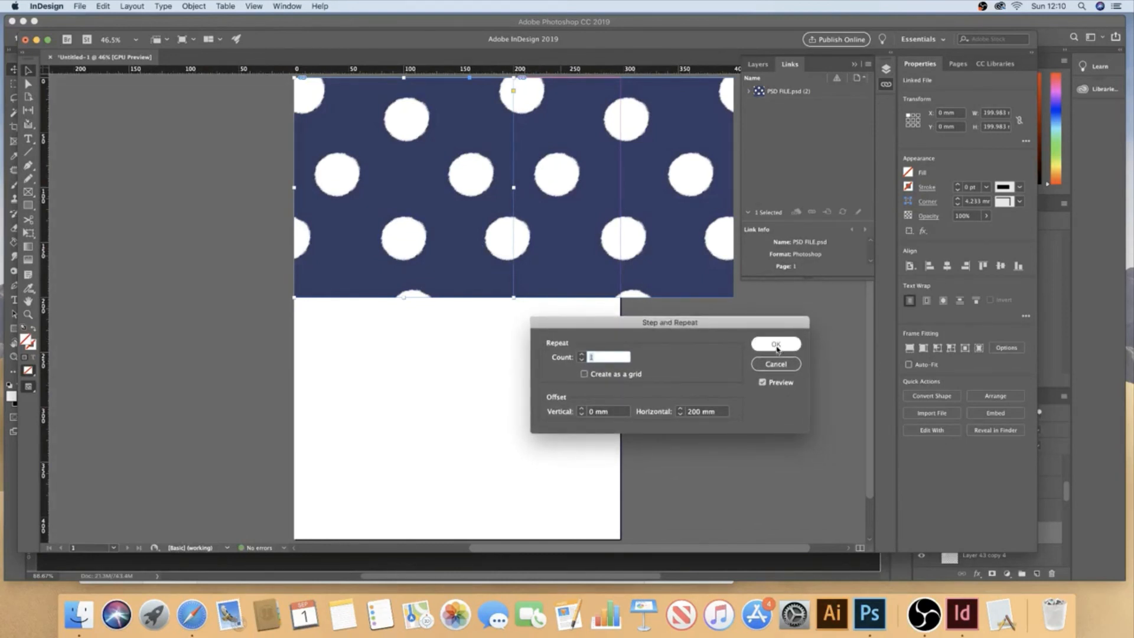
left_click(763, 383)
left_click(764, 384)
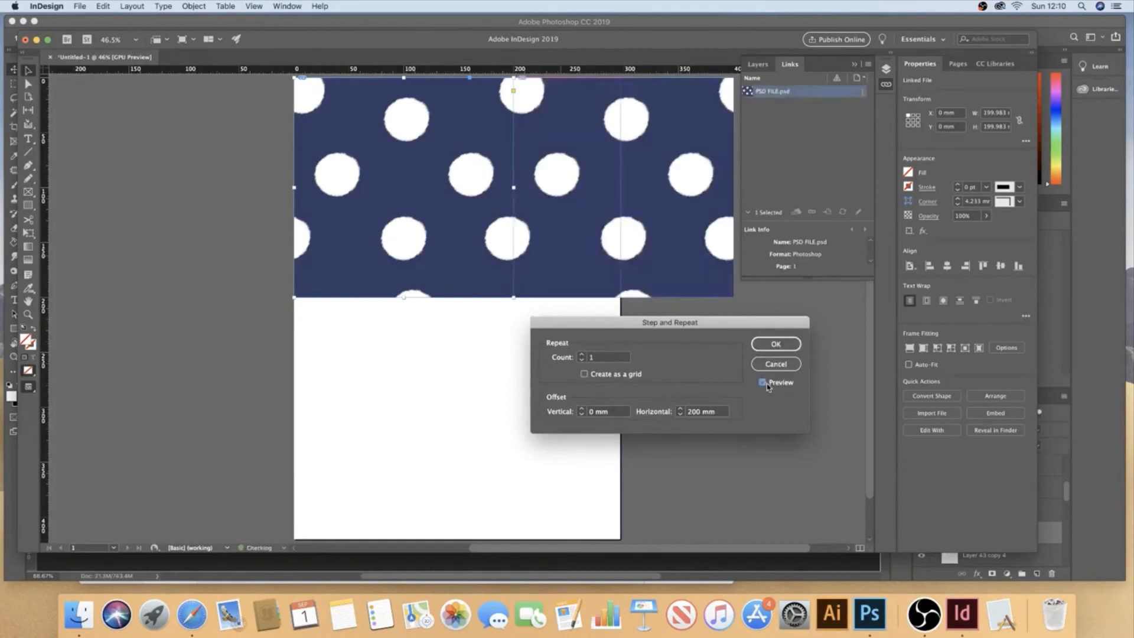
left_click(775, 344)
Step: Step and repeat both upper tiles once with a 200 mm vertical and 100 mm horizontal offset to form a half-drop second row
left_click_drag(671, 369, 390, 213)
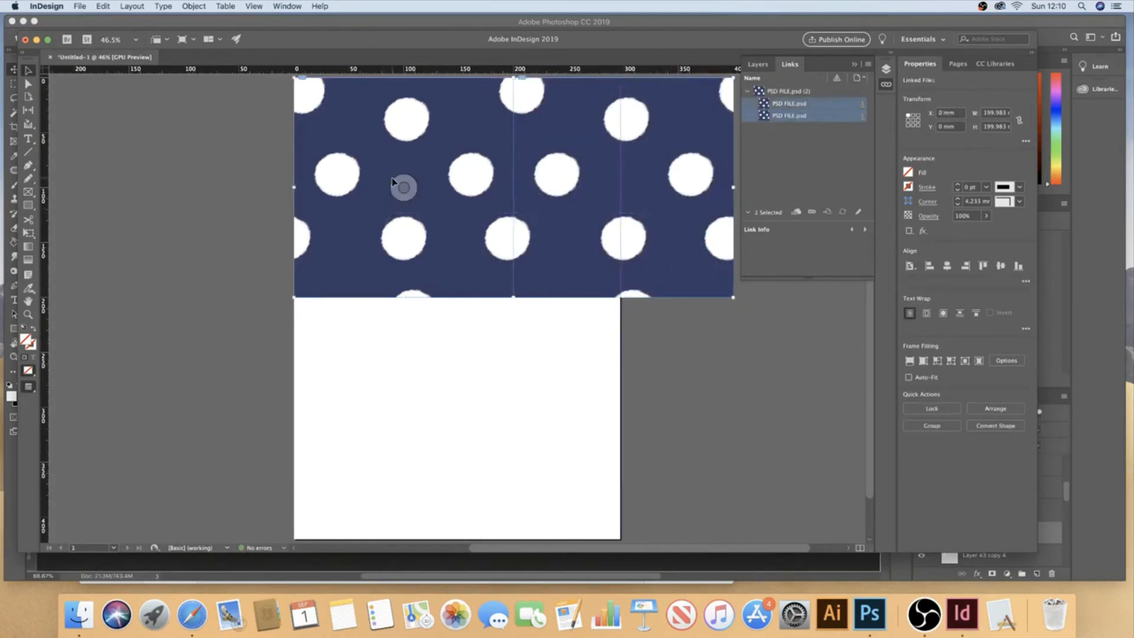
key("super+alt+u")
key("Tab")
key("Tab")
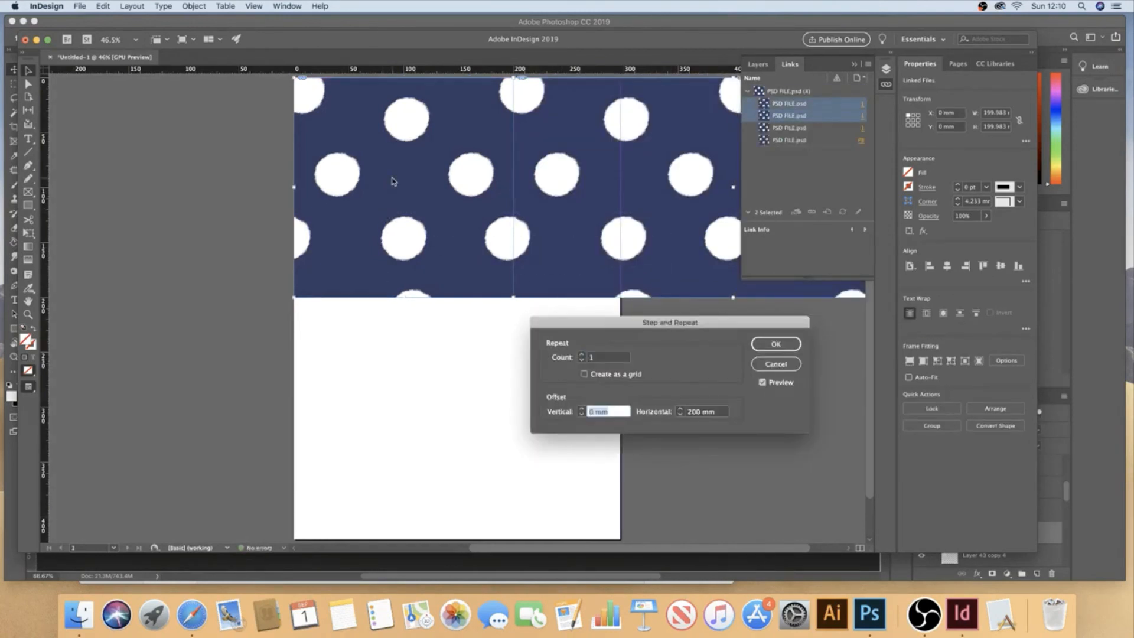
type("200")
key("Tab")
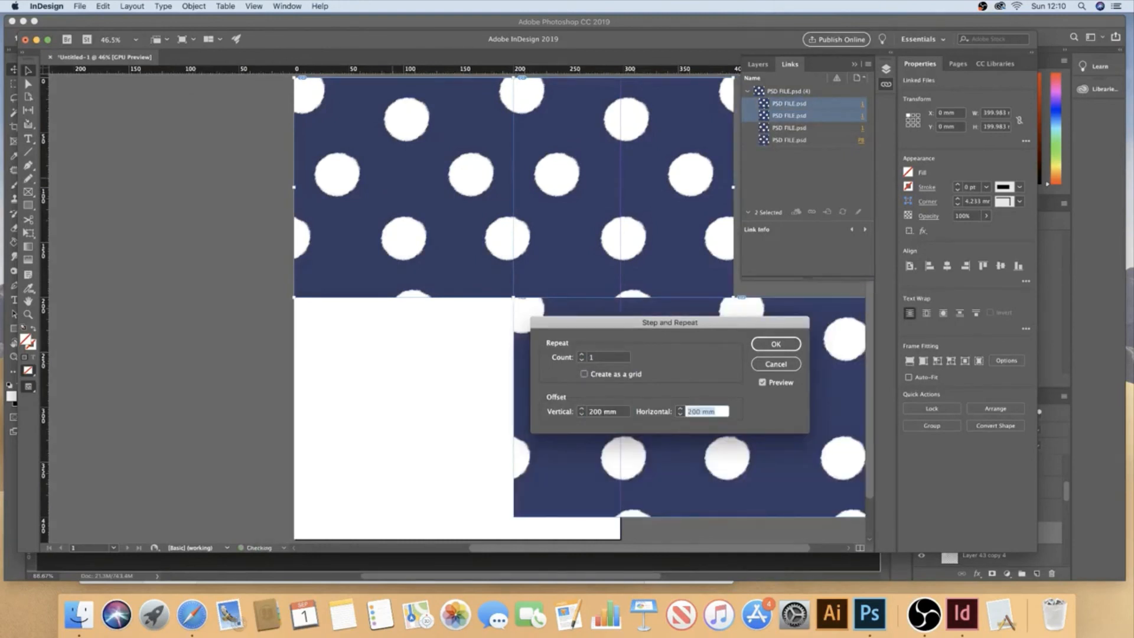
type("0")
key("Tab")
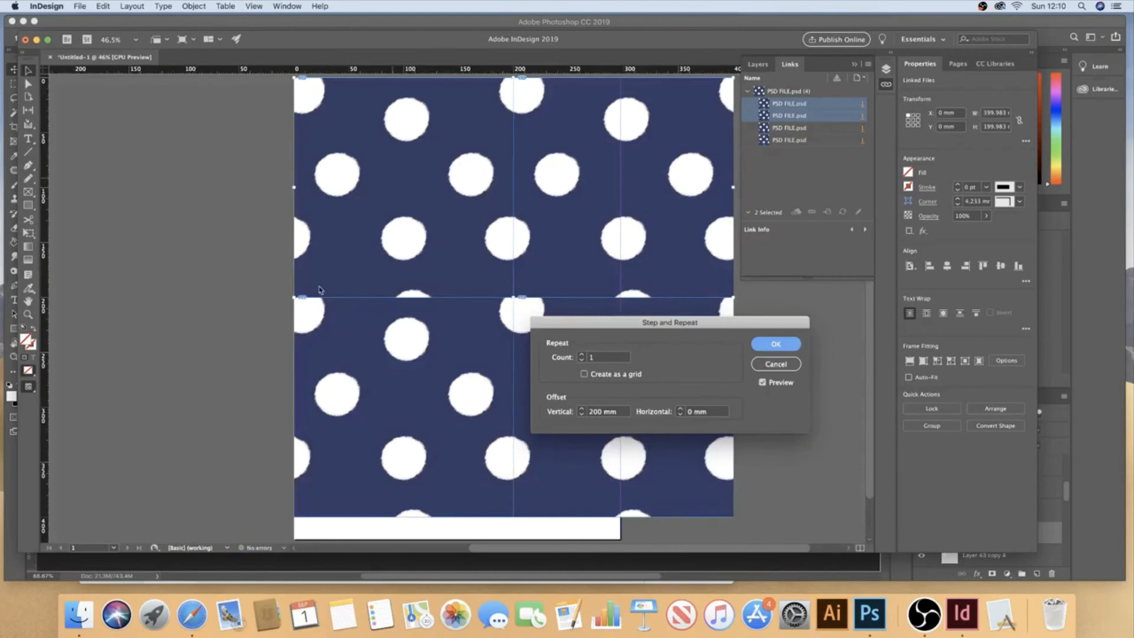
left_click(694, 414)
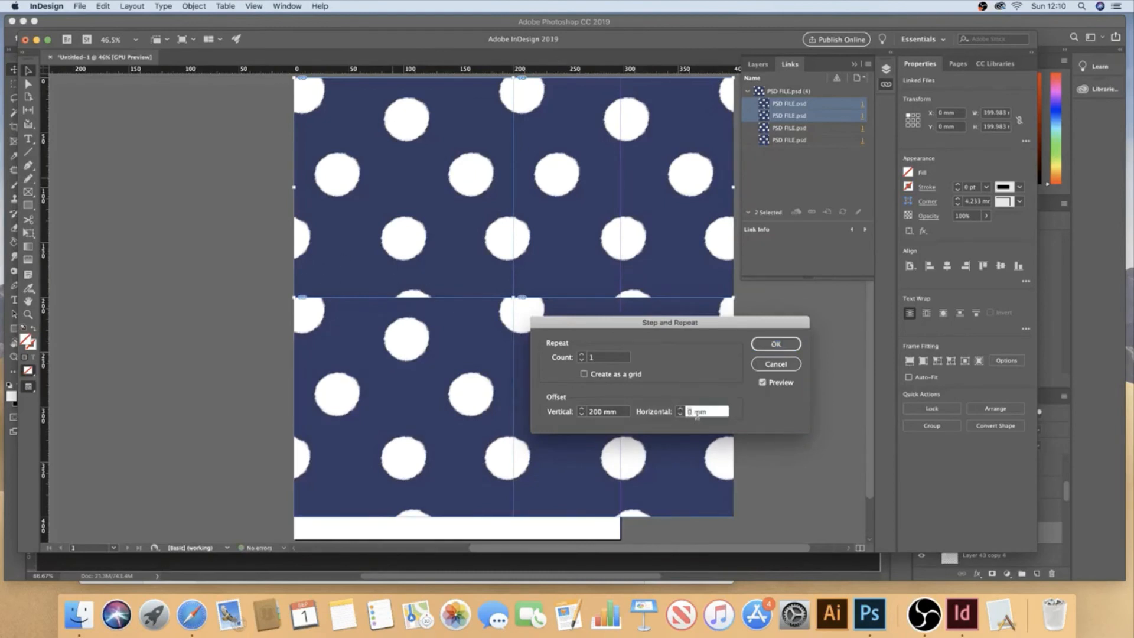
type("10")
key("Tab")
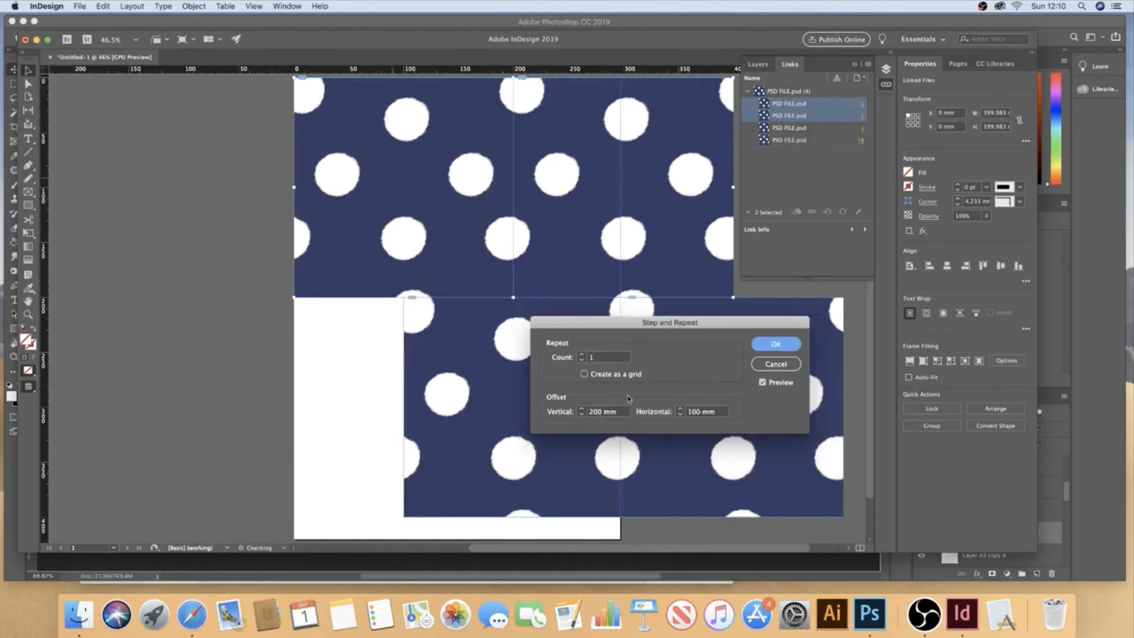
left_click(776, 345)
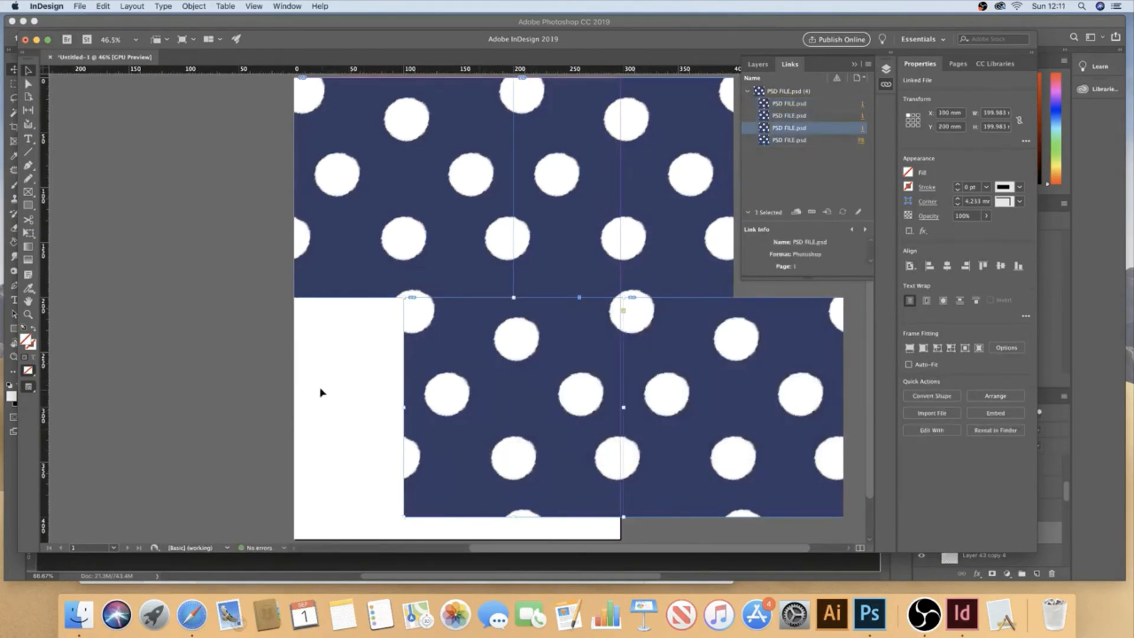
Step: Repeat only the first tile of the second row once, offset 200 mm vertically and 100 mm horizontally
left_click(734, 408, "shift")
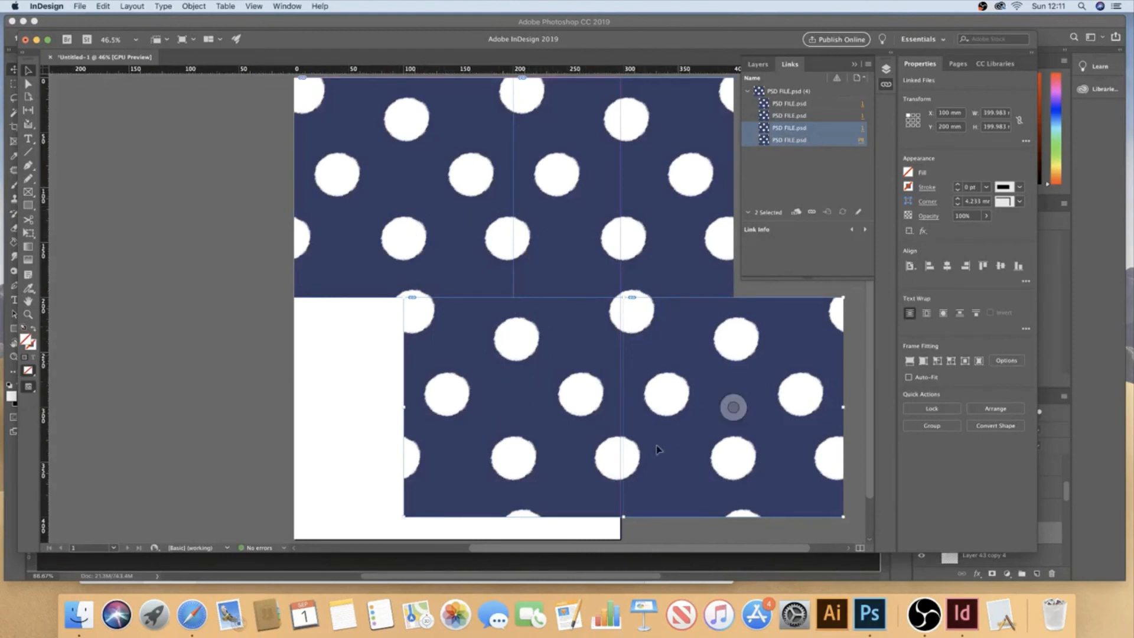
left_click(482, 386)
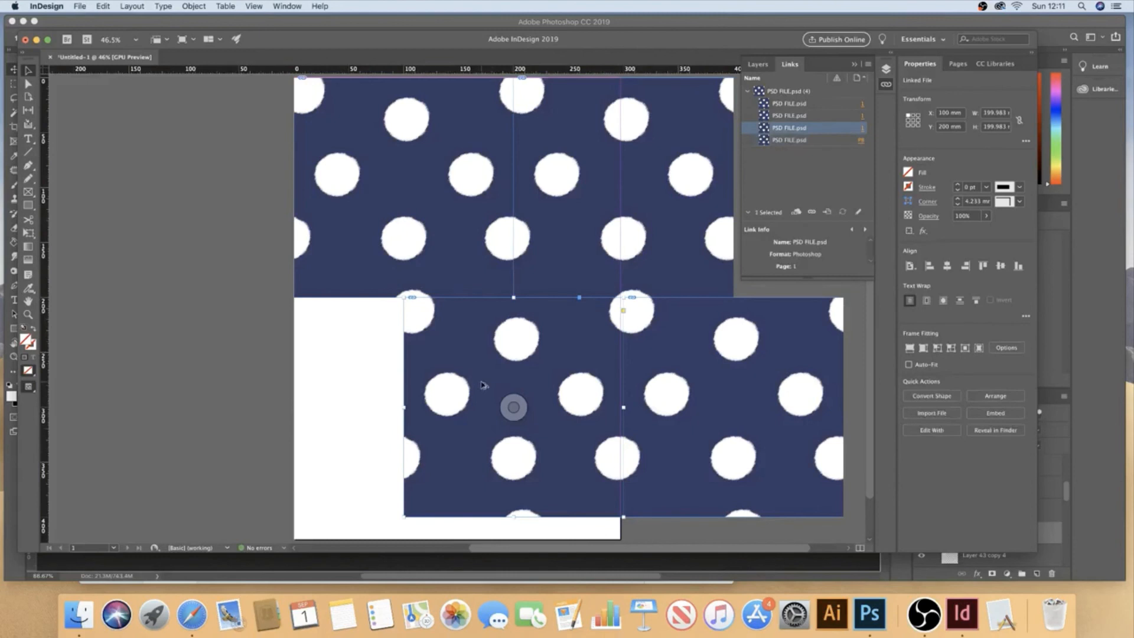
key("super+alt+u")
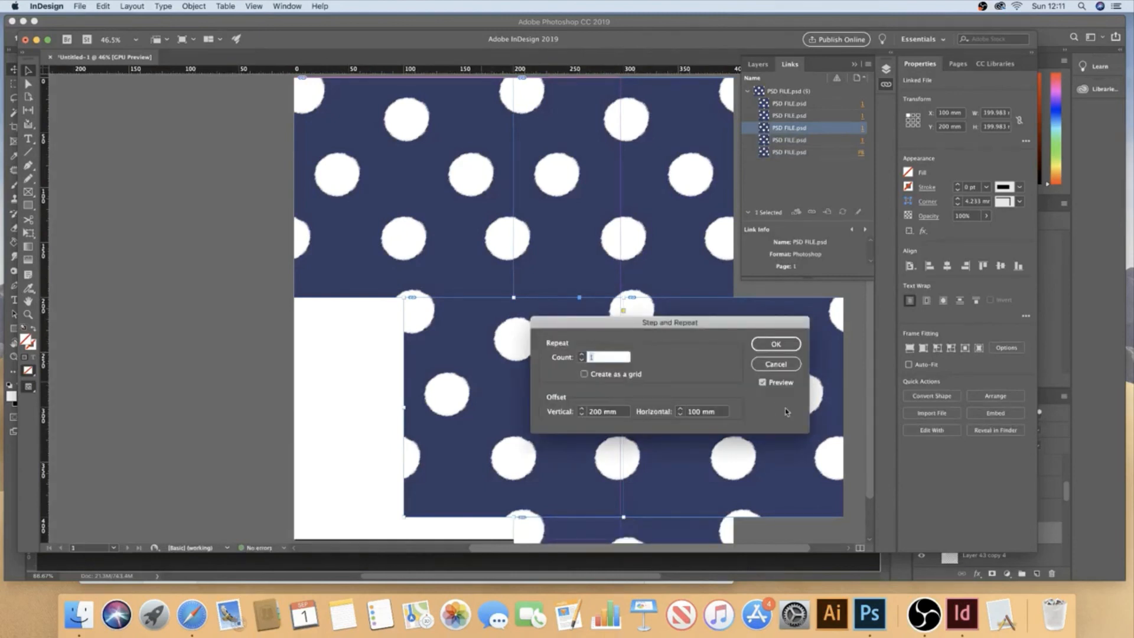
left_click(775, 345)
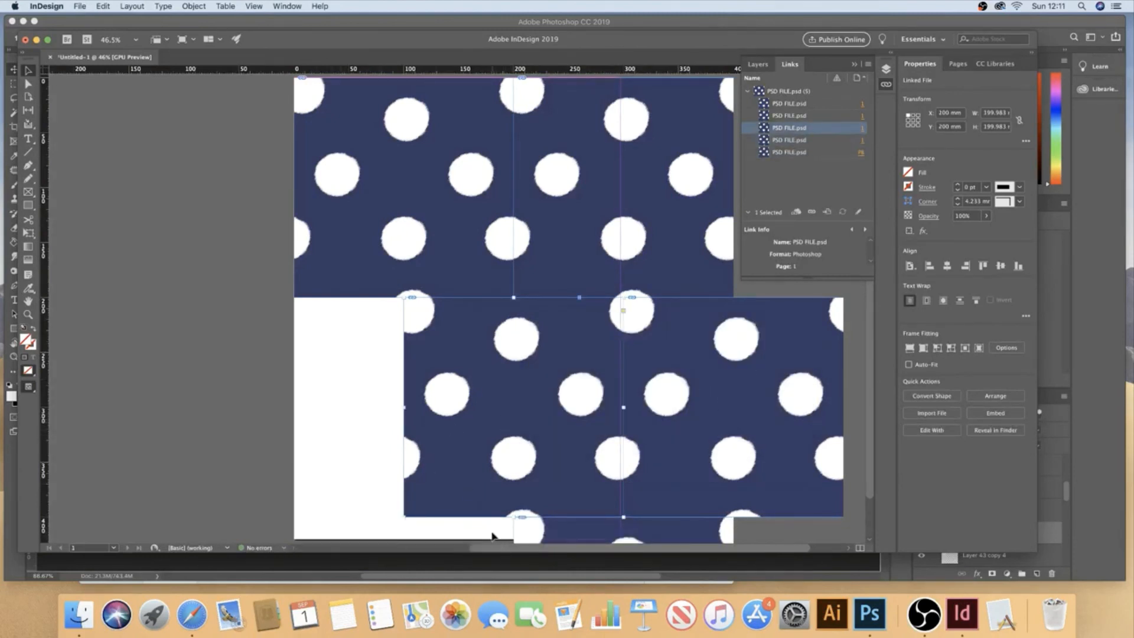
Step: Step and repeat the second row's first tile and the tile below it once, offset 0 mm vertically and -200 mm horizontally
left_click(564, 528, "shift")
key("super+alt+u")
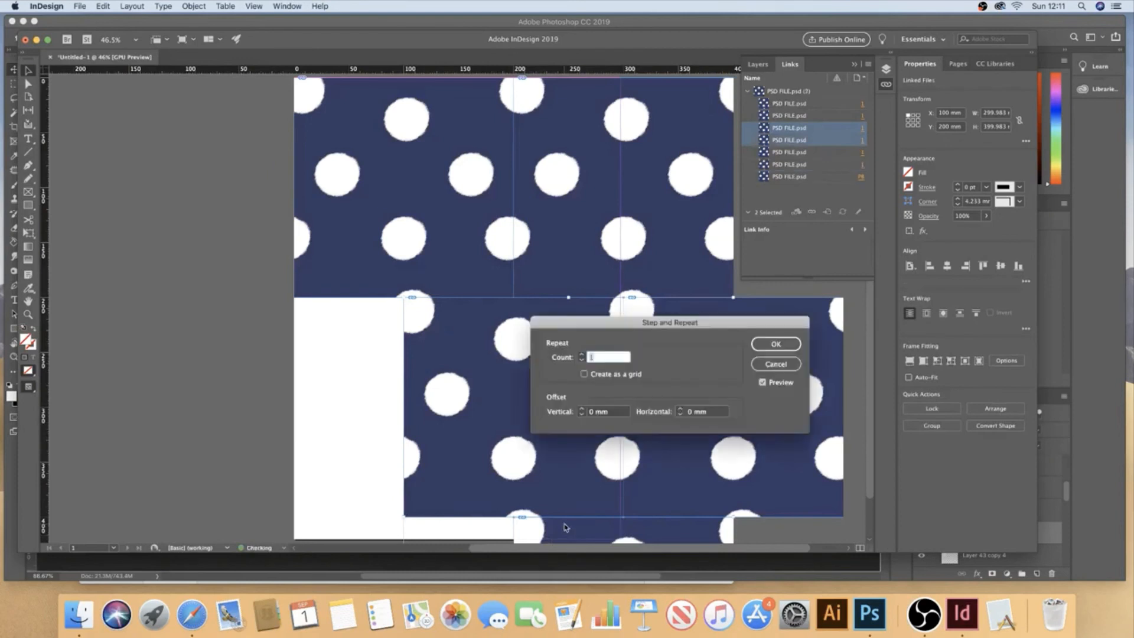
key("Tab")
key("Tab")
type("-")
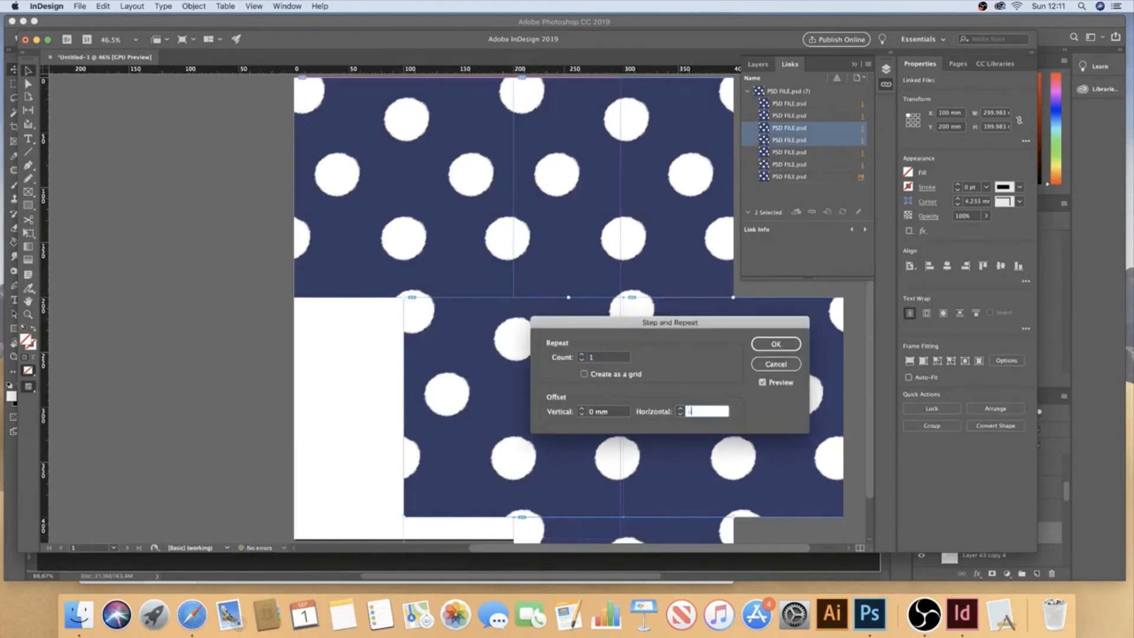
type("200")
key("Return")
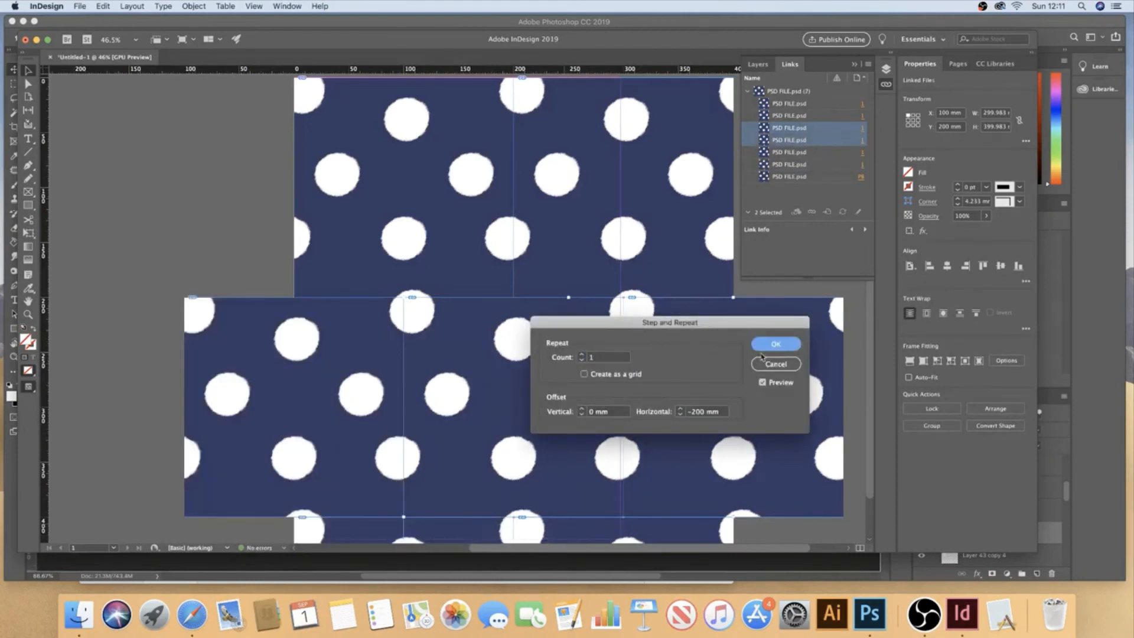
left_click(767, 345)
Step: Deselect the repeated tiles and switch to Photoshop with the PSD FILE.psd tile
left_click(189, 192)
left_click(403, 187)
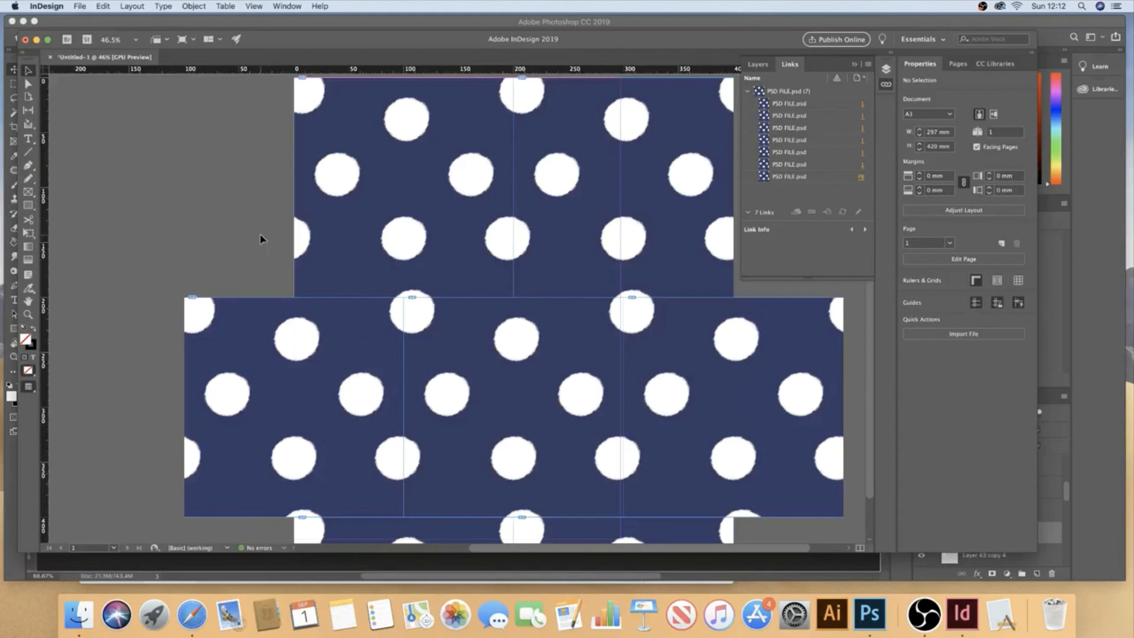
left_click(873, 625)
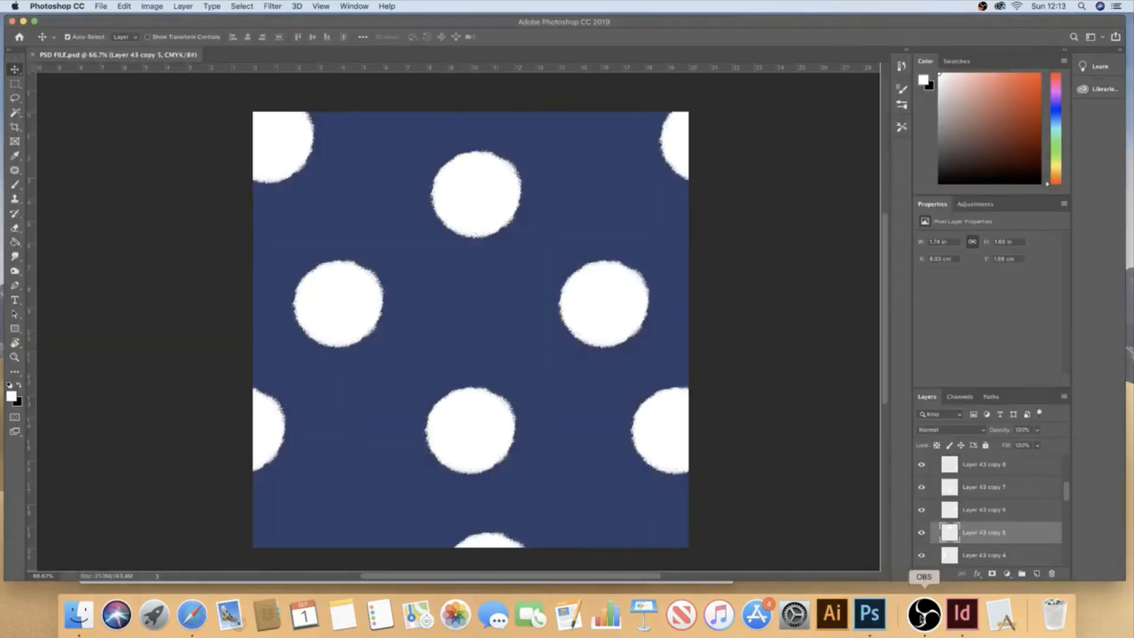